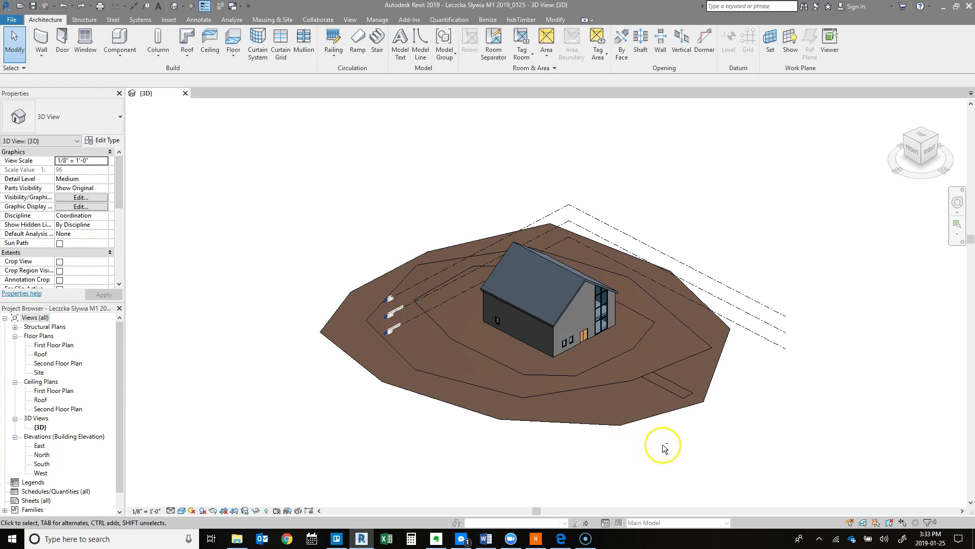
Orbit around the house to view the gable side and the house on its toposurface
{"action": "middle_click_drag", "start_coordinate": [669, 447], "coordinate": [681, 405], "text": "shift"}
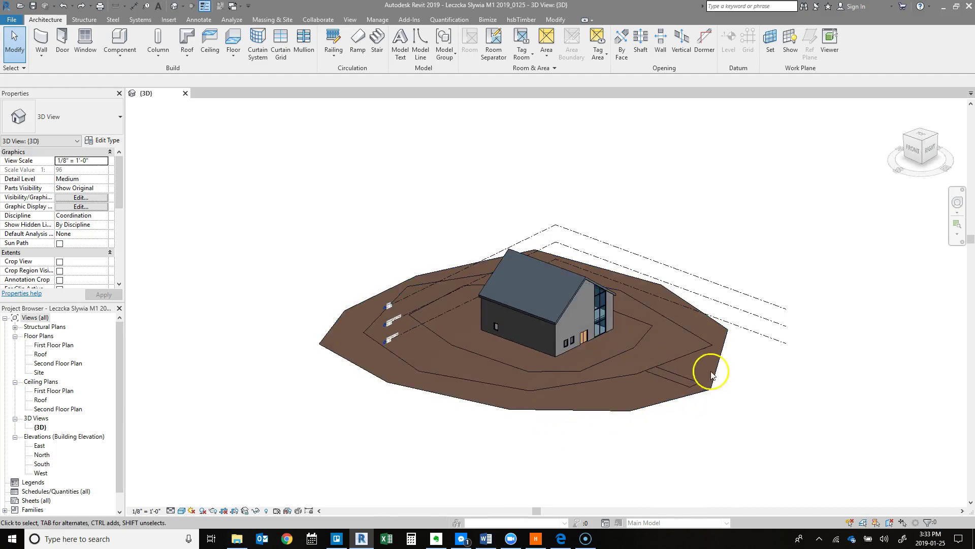
{"action": "left_click", "coordinate": [930, 150]}
{"action": "scroll", "coordinate": [511, 331], "scroll_direction": "up", "scroll_amount": 6}
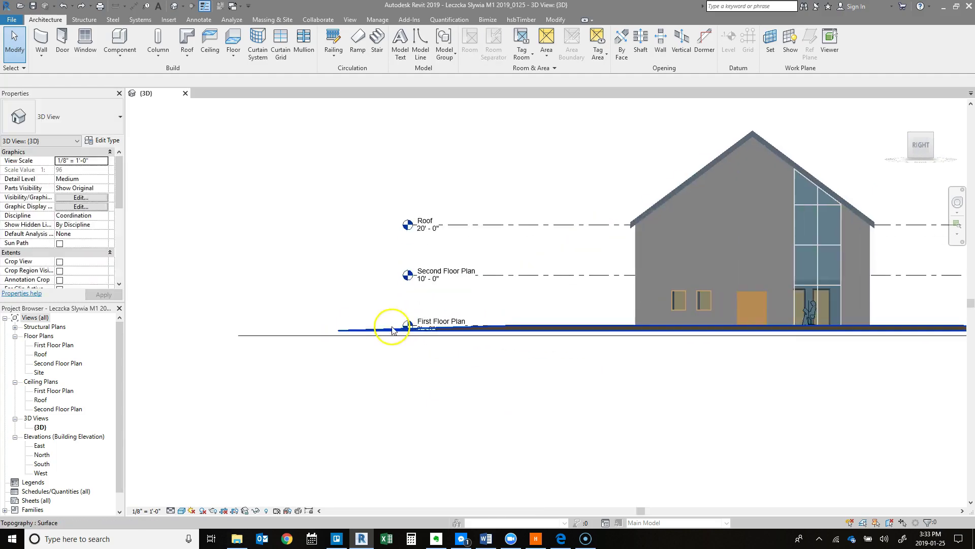
{"action": "scroll", "coordinate": [295, 277], "scroll_direction": "down", "scroll_amount": 3}
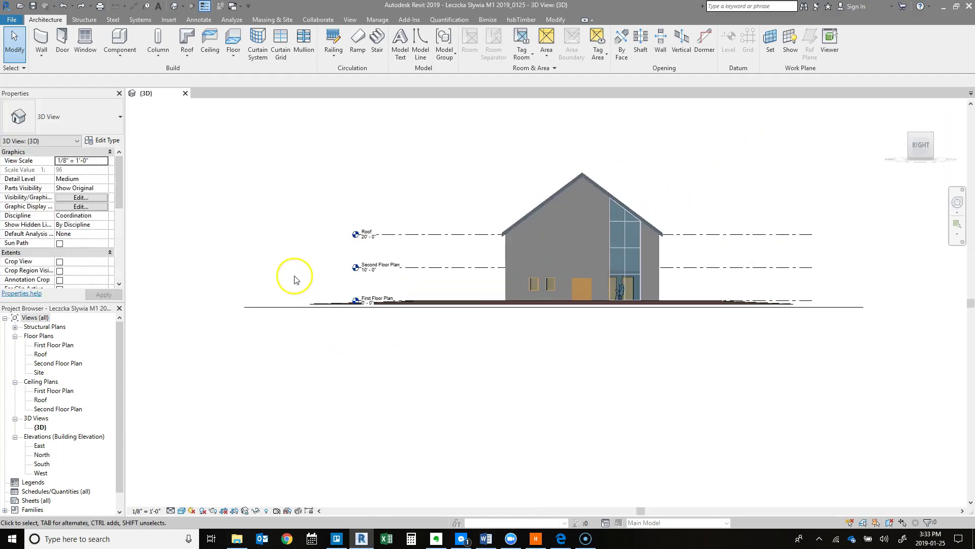
{"action": "middle_click_drag", "start_coordinate": [313, 304], "coordinate": [376, 303], "text": "shift"}
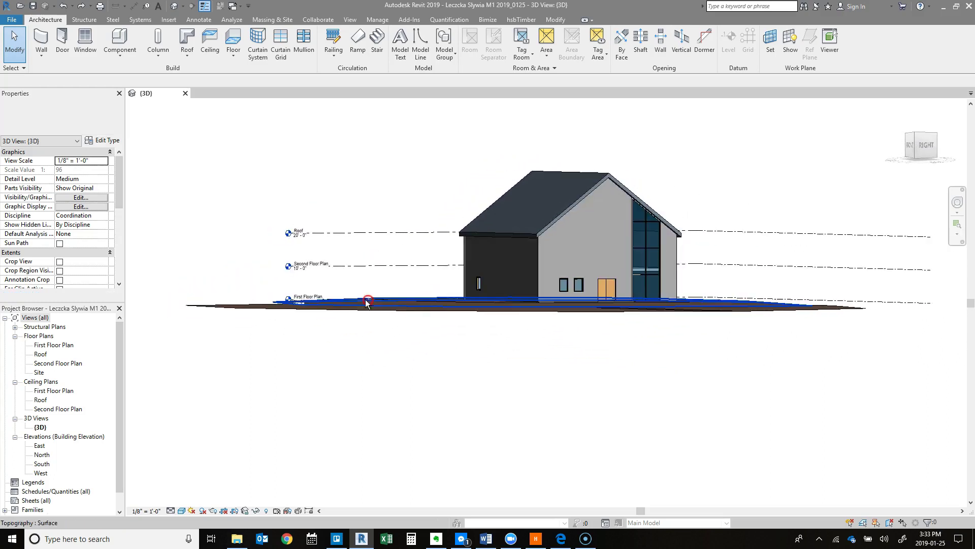
{"action": "left_click", "coordinate": [926, 145]}
{"action": "scroll", "coordinate": [503, 337], "scroll_direction": "up", "scroll_amount": 5}
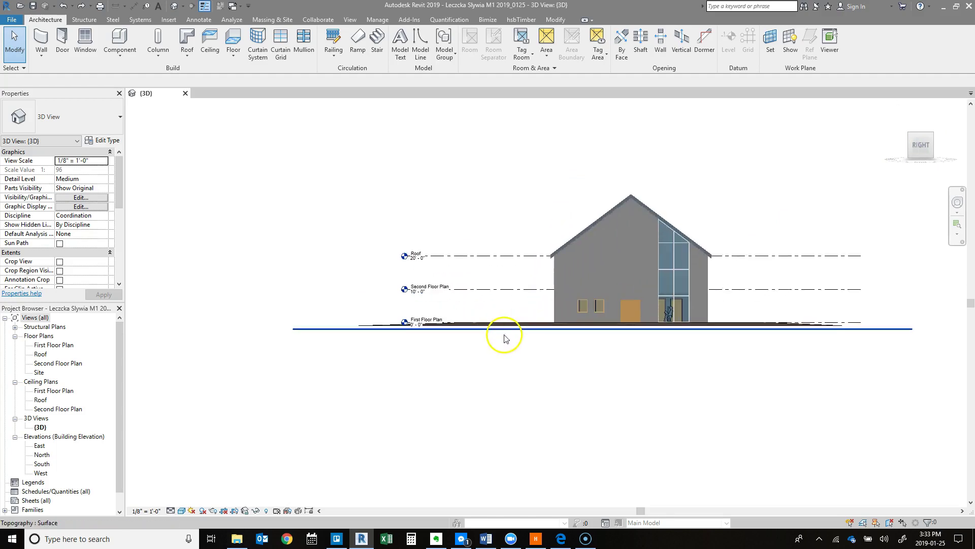
{"action": "middle_click_drag", "start_coordinate": [366, 296], "coordinate": [473, 393], "text": "shift"}
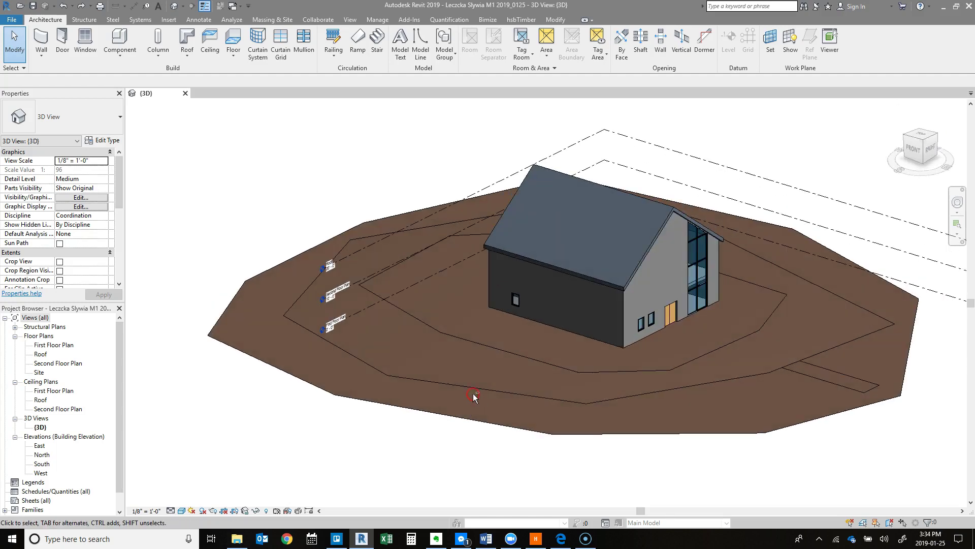
Set the outer toposurface's Phase Created to Existing and accept the subregion phase warning
{"action": "left_click", "coordinate": [602, 437]}
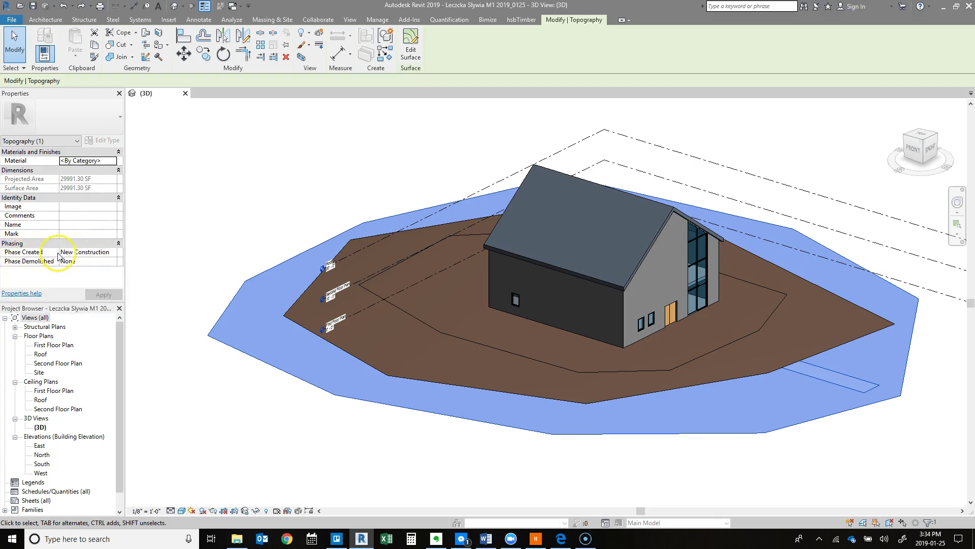
{"action": "left_click", "coordinate": [85, 251]}
{"action": "left_click", "coordinate": [112, 252]}
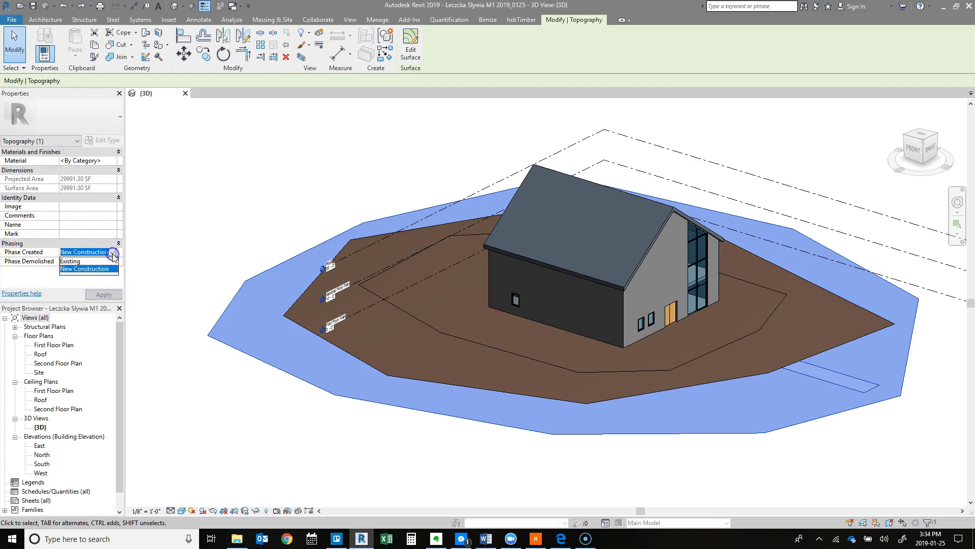
{"action": "left_click", "coordinate": [69, 262]}
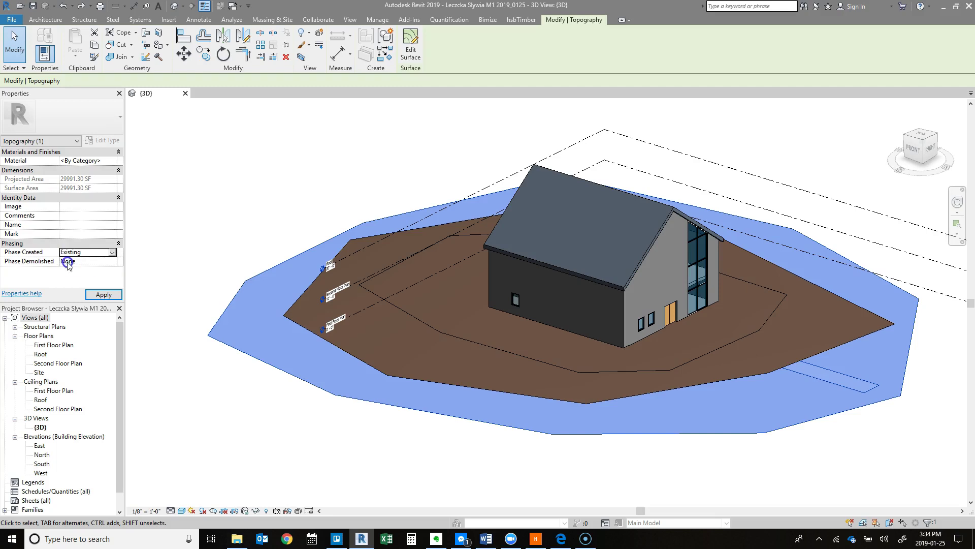
{"action": "left_click", "coordinate": [103, 294]}
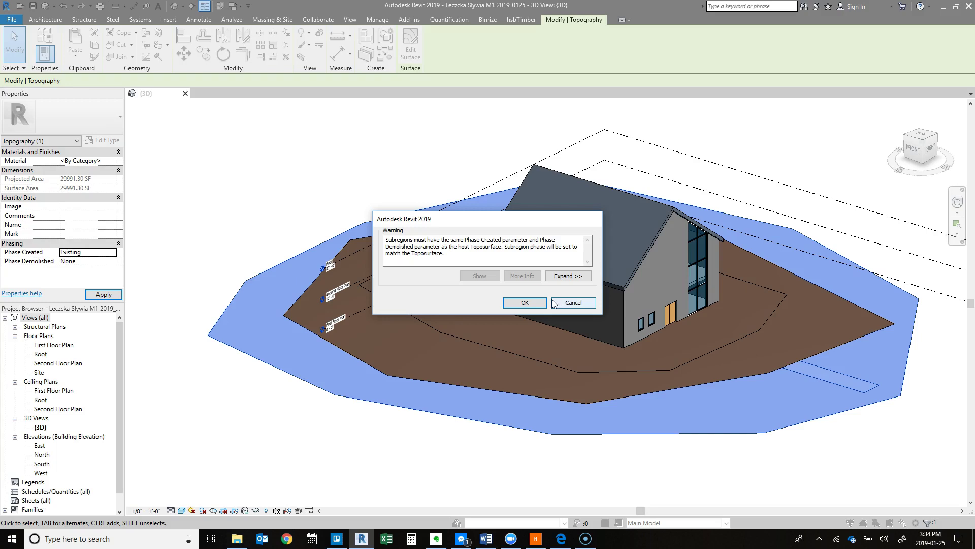
{"action": "left_click", "coordinate": [543, 302]}
{"action": "left_click", "coordinate": [350, 432]}
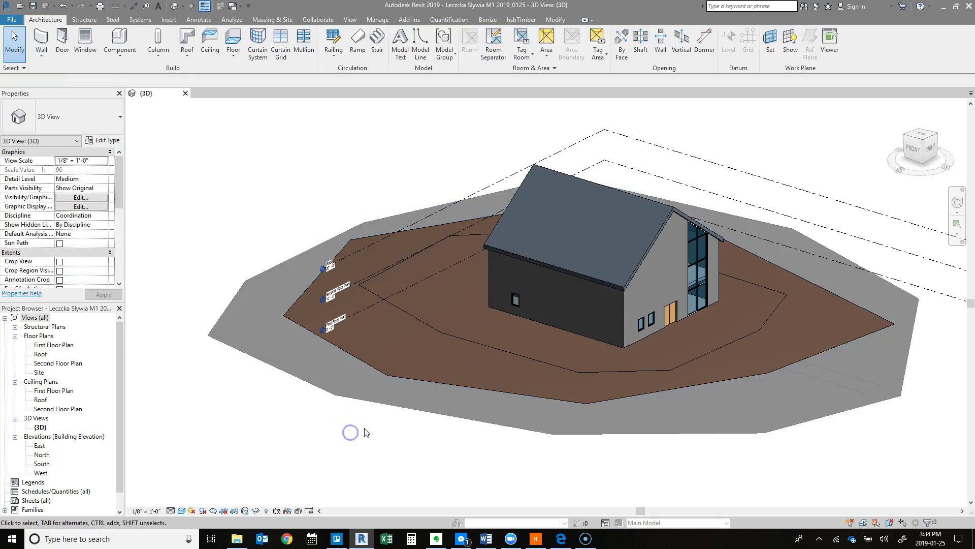
View the path from the top, select the surrounding toposurface, and bring up Massing & Site
{"action": "middle_click_drag", "start_coordinate": [867, 462], "coordinate": [773, 464], "text": "shift"}
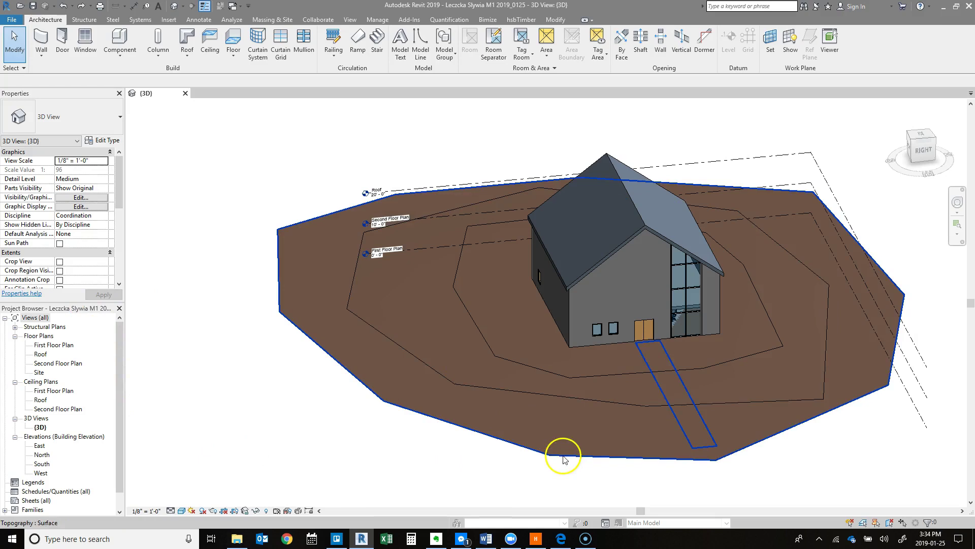
{"action": "left_click", "coordinate": [921, 135]}
{"action": "scroll", "coordinate": [538, 349], "scroll_direction": "up", "scroll_amount": 6}
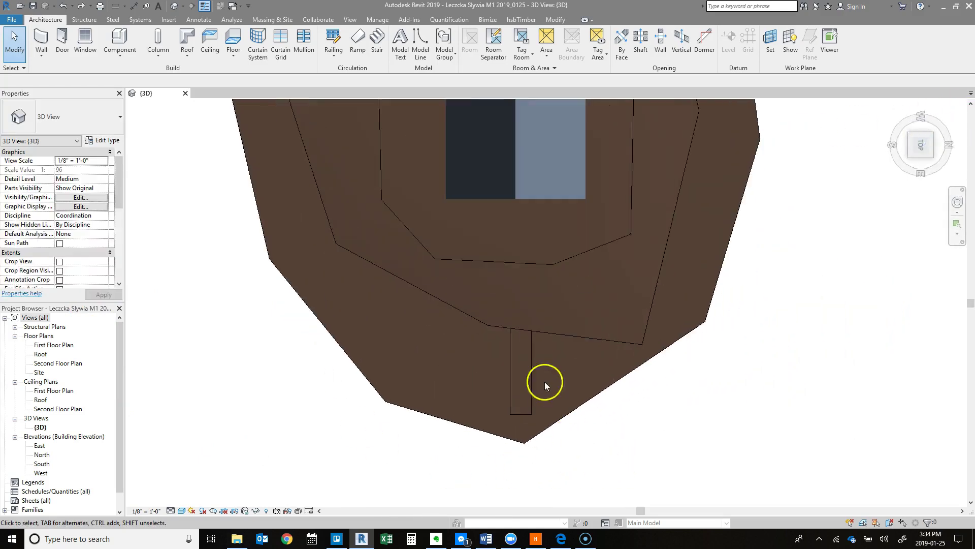
{"action": "scroll", "coordinate": [536, 392], "scroll_direction": "down", "scroll_amount": 8}
{"action": "scroll", "coordinate": [485, 358], "scroll_direction": "up", "scroll_amount": 3}
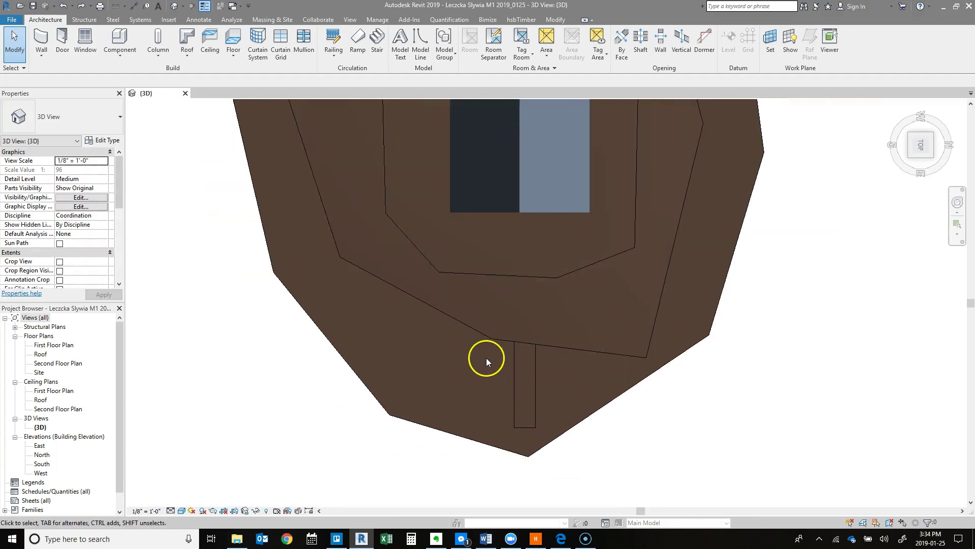
{"action": "scroll", "coordinate": [473, 339], "scroll_direction": "up", "scroll_amount": 2}
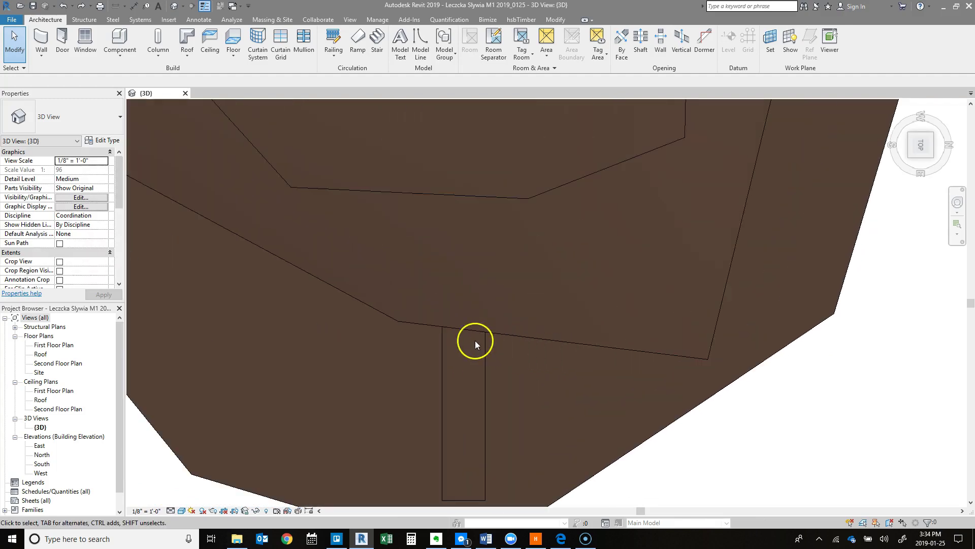
{"action": "left_click", "coordinate": [415, 321]}
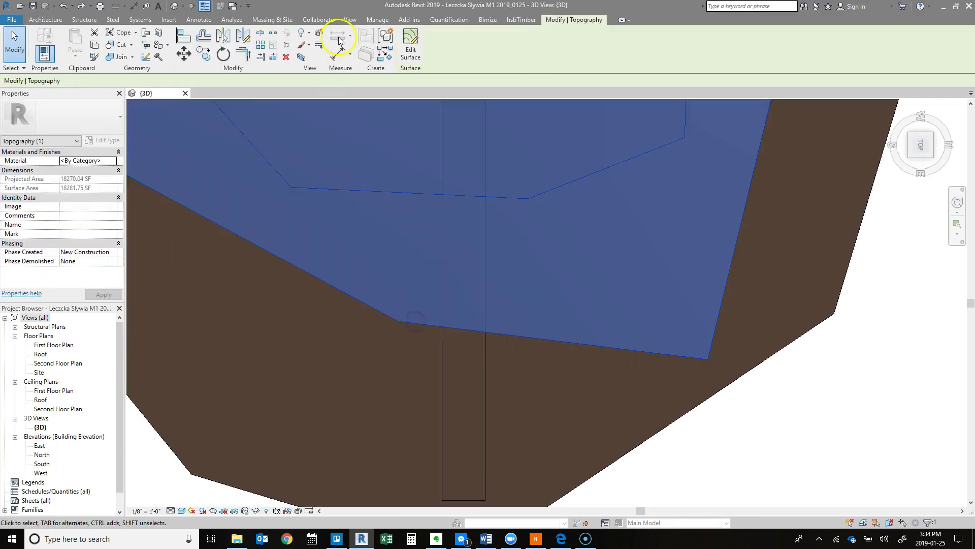
{"action": "left_click", "coordinate": [273, 19]}
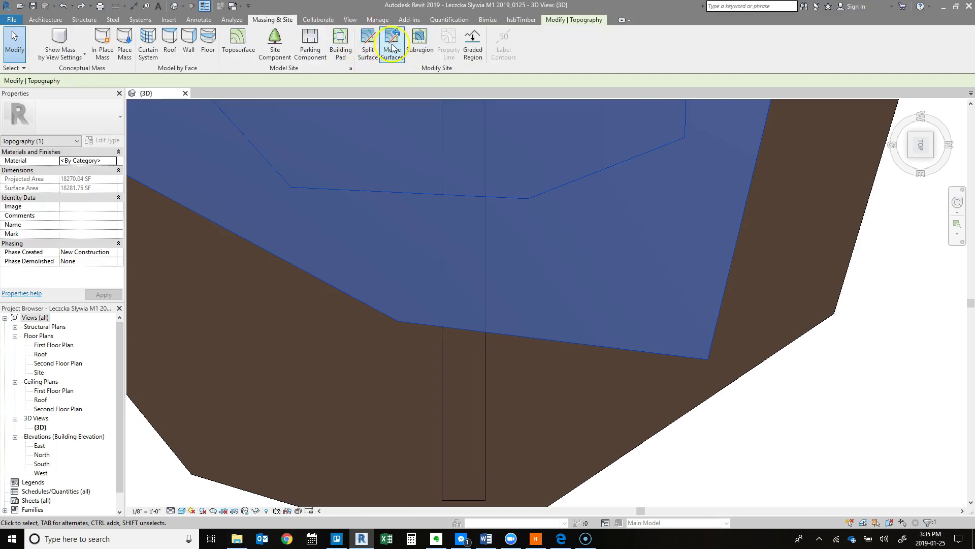
Start Split Surface on the toposurface and move to the Site floor plan
{"action": "left_click", "coordinate": [362, 48]}
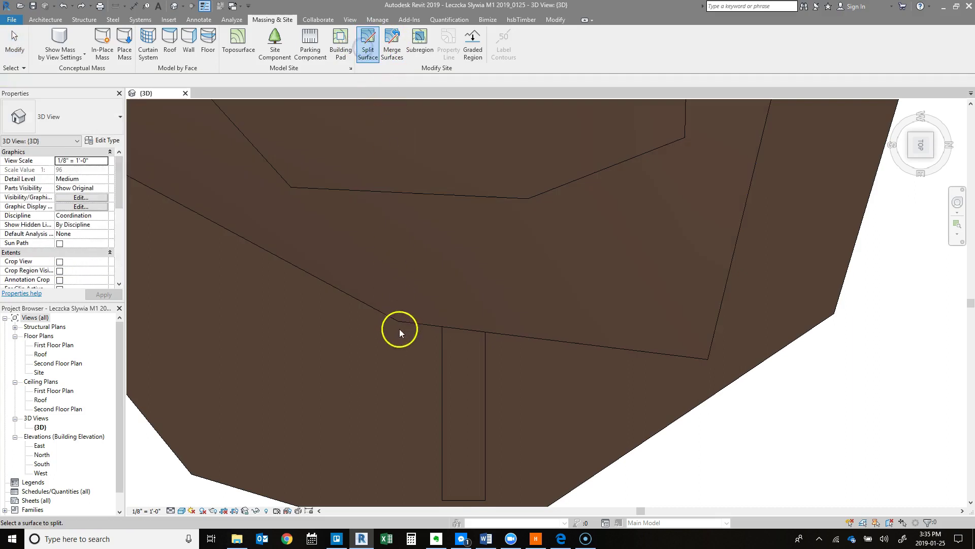
{"action": "left_click", "coordinate": [388, 352]}
{"action": "scroll", "coordinate": [427, 356], "scroll_direction": "up", "scroll_amount": 2}
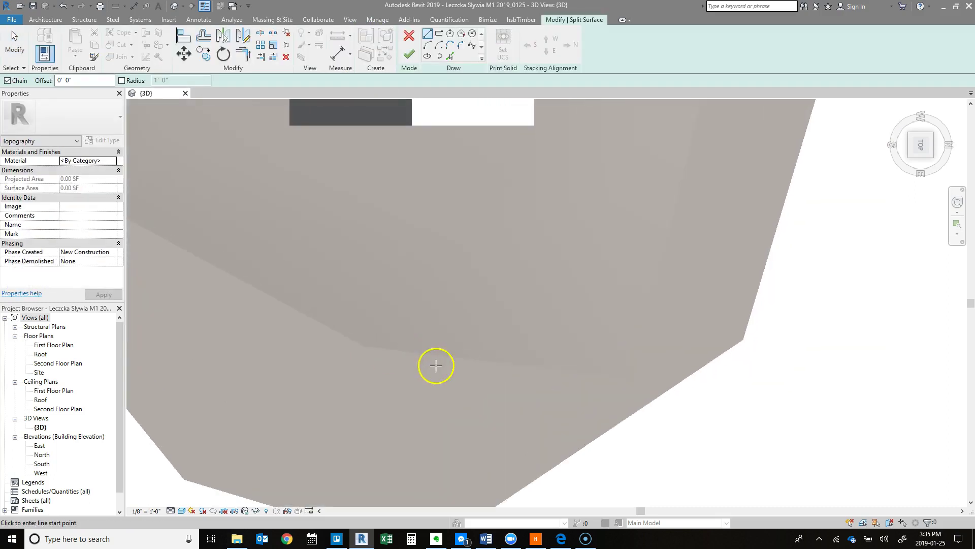
{"action": "scroll", "coordinate": [431, 407], "scroll_direction": "up", "scroll_amount": 3}
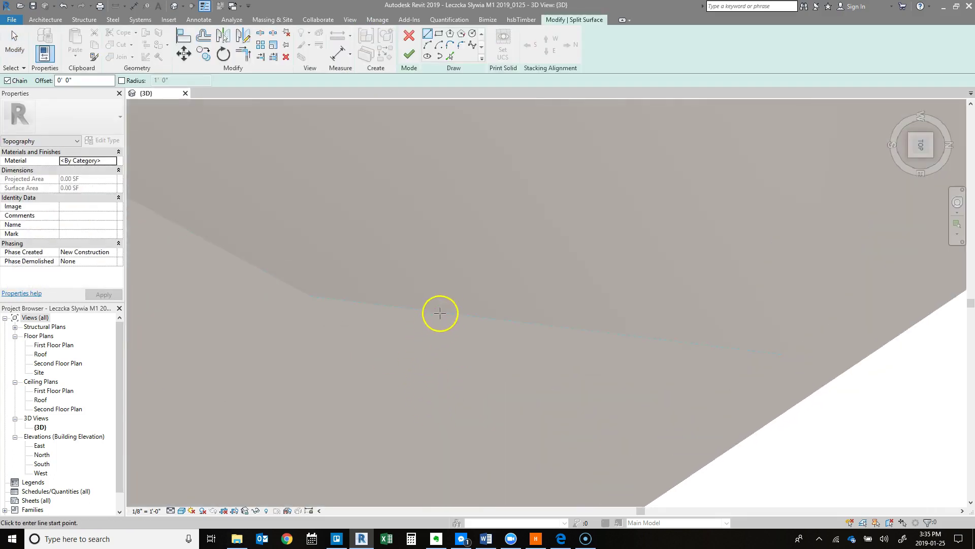
{"action": "scroll", "coordinate": [417, 318], "scroll_direction": "down", "scroll_amount": 3}
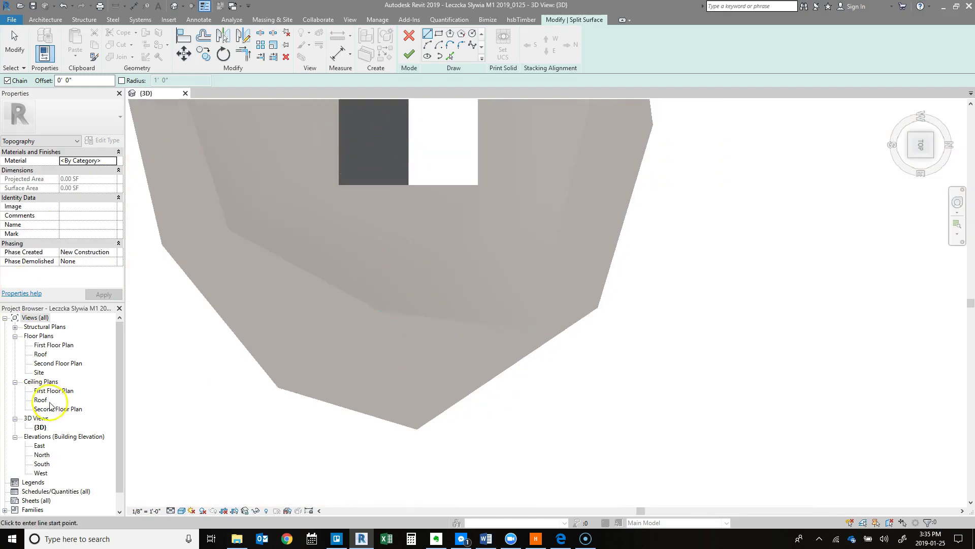
{"action": "double_click", "coordinate": [40, 372]}
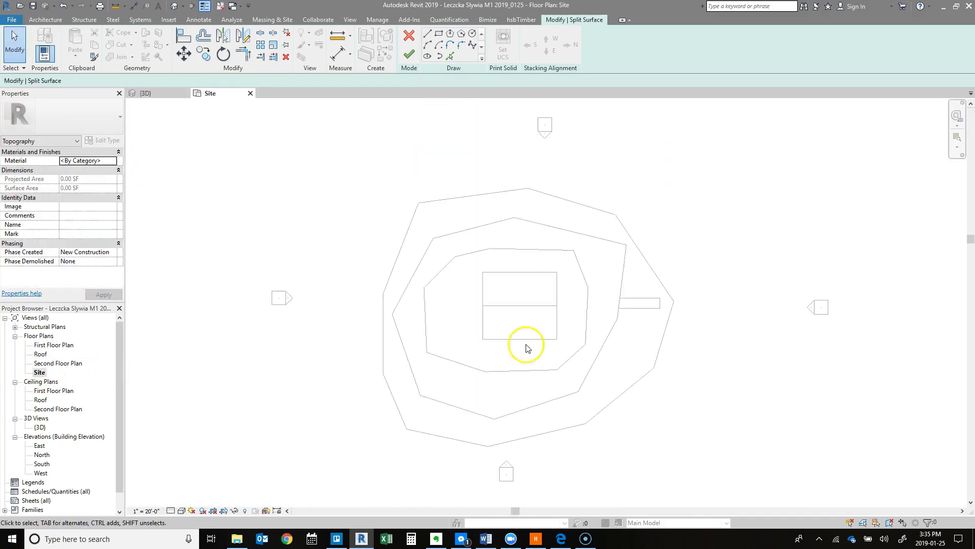
{"action": "scroll", "coordinate": [649, 307], "scroll_direction": "up", "scroll_amount": 3}
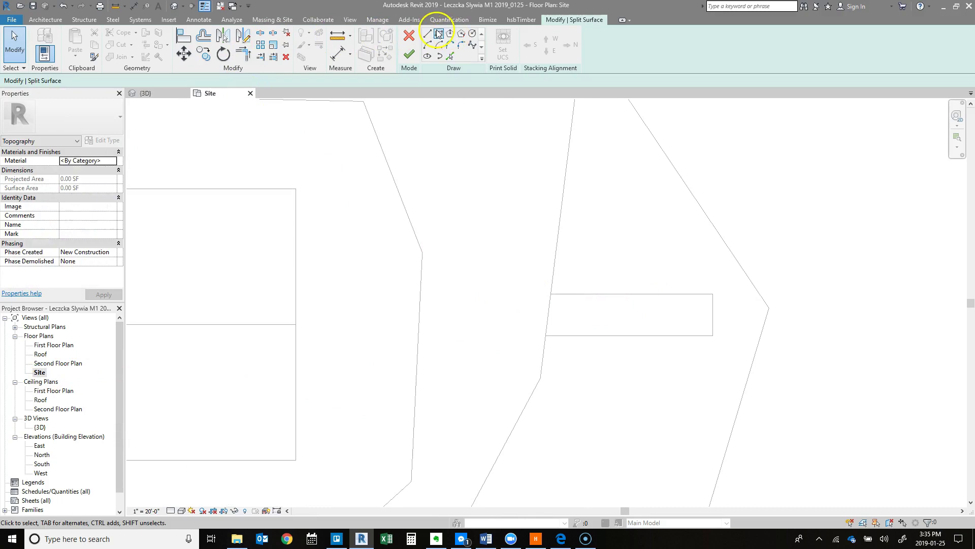
Sketch a rectangle along the path strip, snap its lower edge to the path, and finish
{"action": "left_click", "coordinate": [439, 33]}
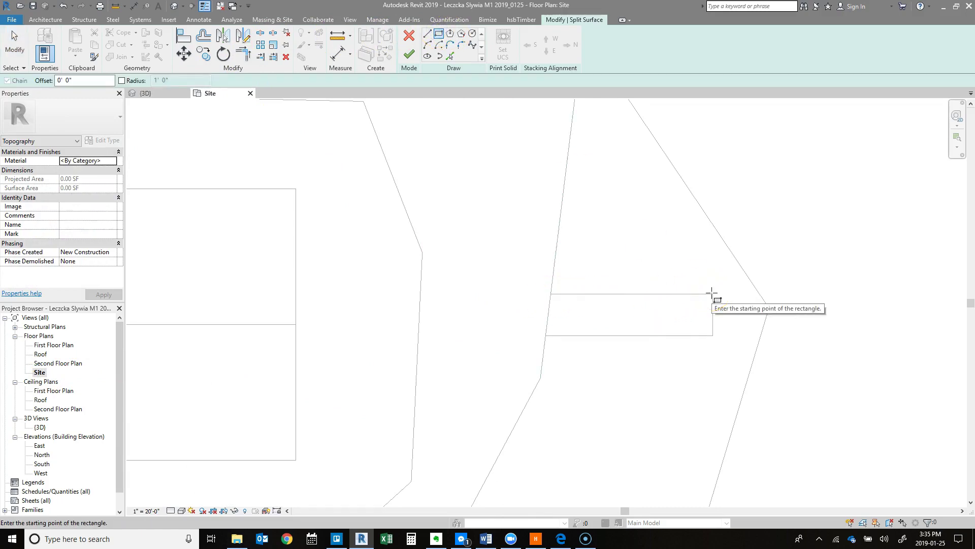
{"action": "mouse_move", "coordinate": [711, 293]}
{"action": "left_mouse_down"}
{"action": "mouse_move", "coordinate": [676, 342]}
{"action": "mouse_move", "coordinate": [297, 343]}
{"action": "left_mouse_up"}
{"action": "left_click", "coordinate": [183, 36]}
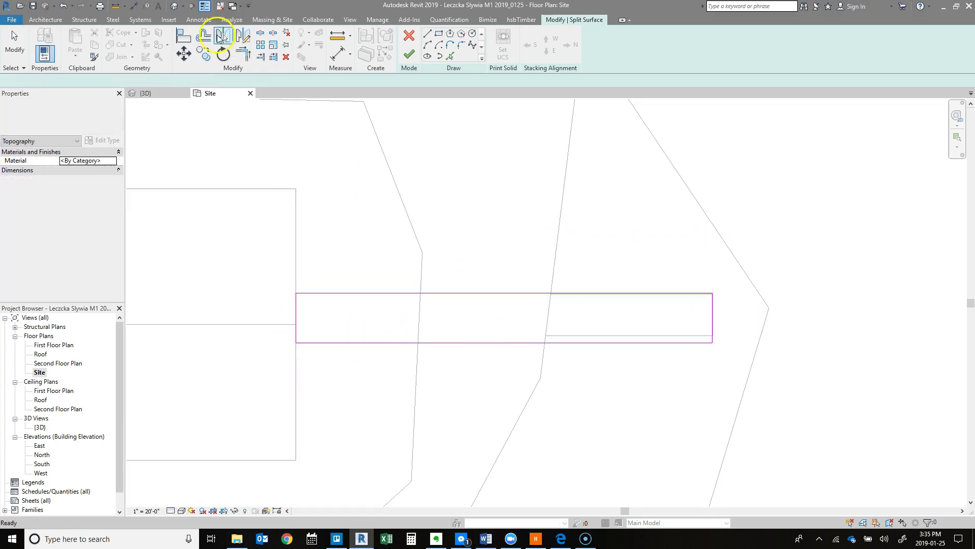
{"action": "scroll", "coordinate": [555, 342], "scroll_direction": "up", "scroll_amount": 8}
{"action": "key", "text": "Escape"}
{"action": "left_click_drag", "start_coordinate": [555, 350], "coordinate": [543, 276]}
{"action": "scroll", "coordinate": [426, 356], "scroll_direction": "up", "scroll_amount": 4}
{"action": "scroll", "coordinate": [426, 356], "scroll_direction": "down", "scroll_amount": 2}
{"action": "scroll", "coordinate": [454, 221], "scroll_direction": "up", "scroll_amount": 8}
{"action": "left_click_drag", "start_coordinate": [447, 244], "coordinate": [444, 235]}
{"action": "scroll", "coordinate": [558, 138], "scroll_direction": "down", "scroll_amount": 8}
{"action": "left_click", "coordinate": [415, 57]}
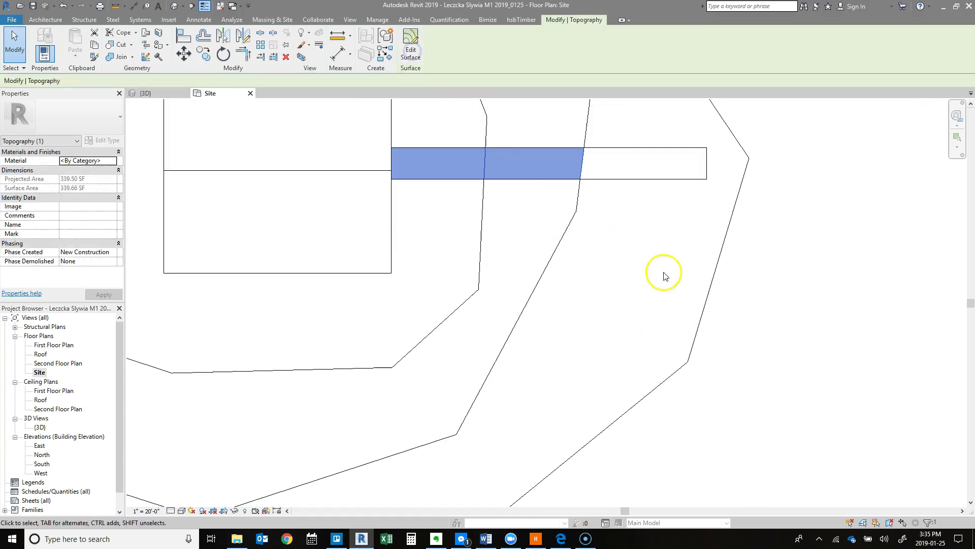
Return to the {3D} view and delete the old toposurface from around the house
{"action": "left_click", "coordinate": [751, 289]}
{"action": "middle_click_drag", "start_coordinate": [751, 289], "coordinate": [692, 320]}
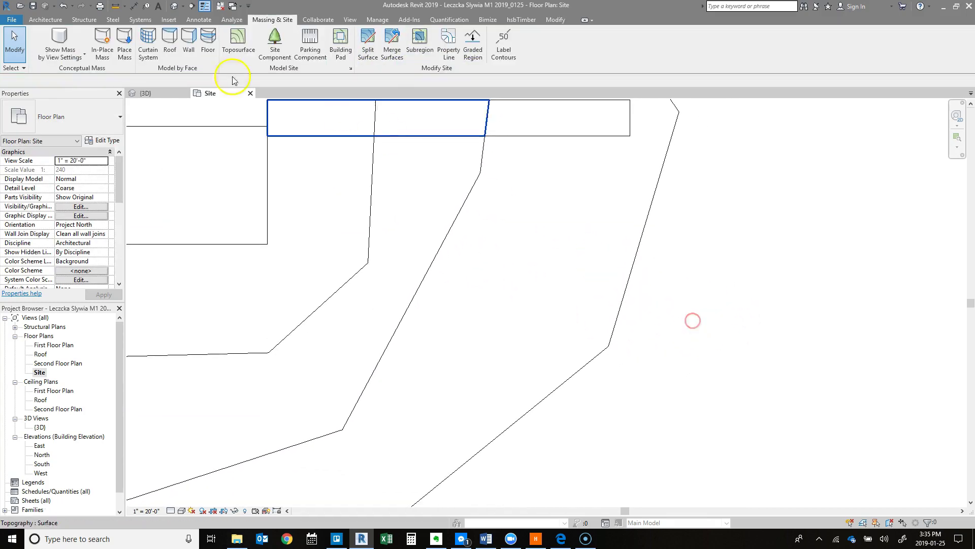
{"action": "left_click", "coordinate": [146, 93]}
{"action": "middle_click_drag", "start_coordinate": [616, 265], "coordinate": [531, 218], "text": "shift"}
{"action": "scroll", "coordinate": [532, 221], "scroll_direction": "up", "scroll_amount": 6}
{"action": "scroll", "coordinate": [544, 296], "scroll_direction": "down", "scroll_amount": 6}
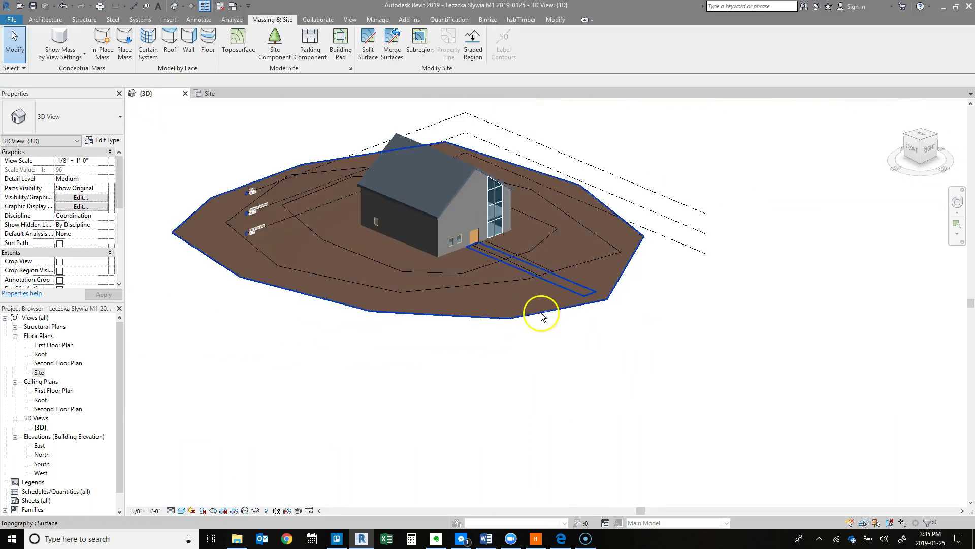
{"action": "middle_click_drag", "start_coordinate": [518, 315], "coordinate": [592, 394], "text": "shift"}
{"action": "left_click_drag", "start_coordinate": [649, 389], "coordinate": [529, 227]}
{"action": "key", "text": "Delete"}
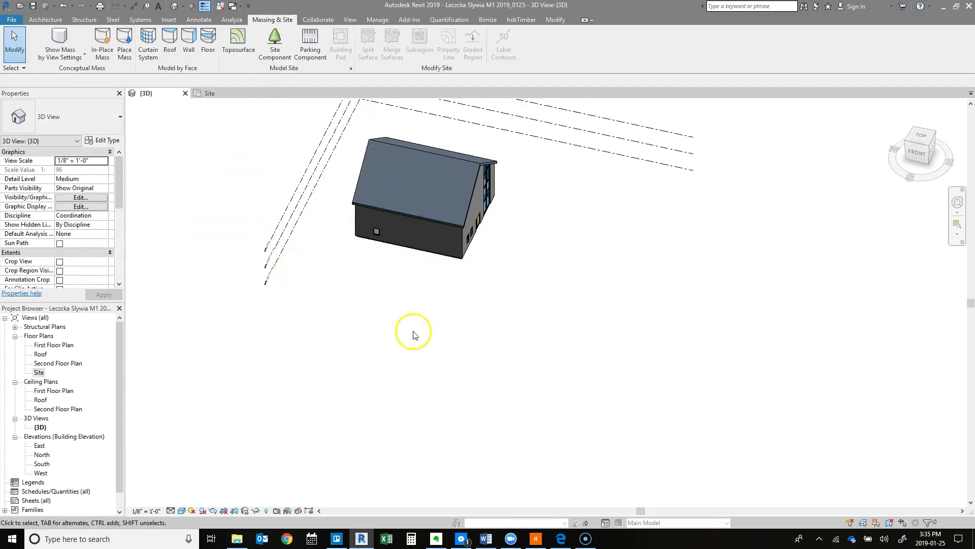
Start a new toposurface and place an inner ring of six 0' points around the house
{"action": "left_click", "coordinate": [239, 39]}
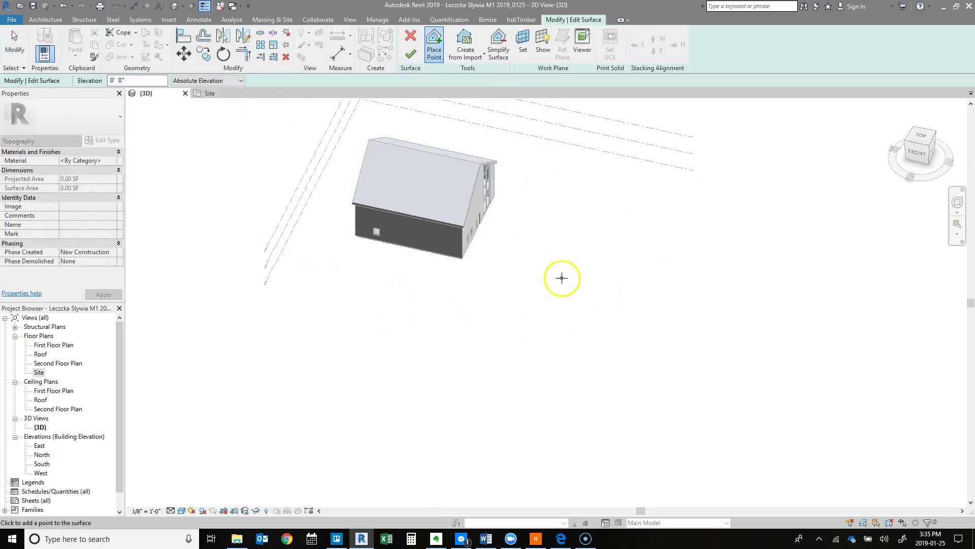
{"action": "mouse_move", "coordinate": [698, 180]}
{"action": "middle_mouse_down", "text": "shift"}
{"action": "mouse_move", "coordinate": [678, 365]}
{"action": "mouse_move", "coordinate": [564, 408]}
{"action": "mouse_move", "coordinate": [625, 350]}
{"action": "middle_mouse_up", "text": "shift"}
{"action": "scroll", "coordinate": [626, 350], "scroll_direction": "up", "scroll_amount": 2}
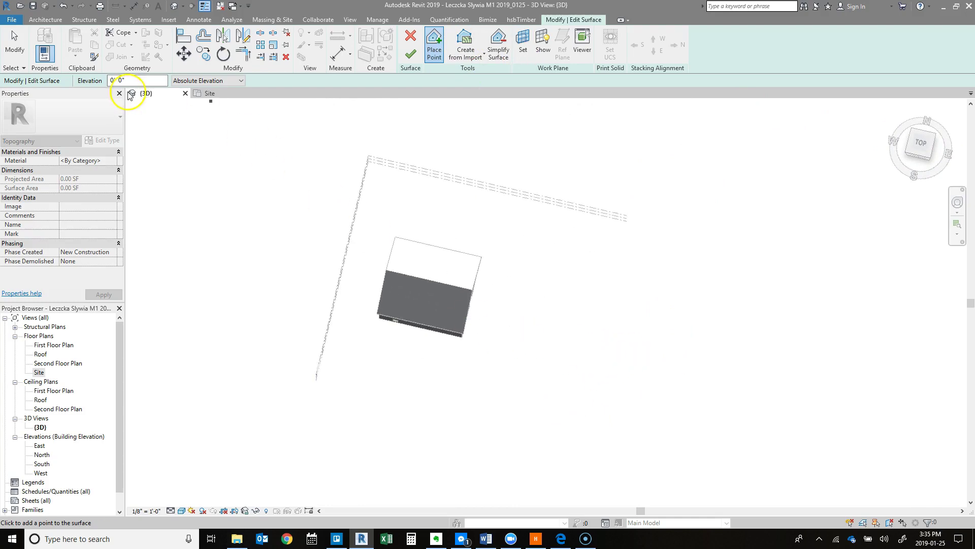
{"action": "left_click", "coordinate": [496, 386]}
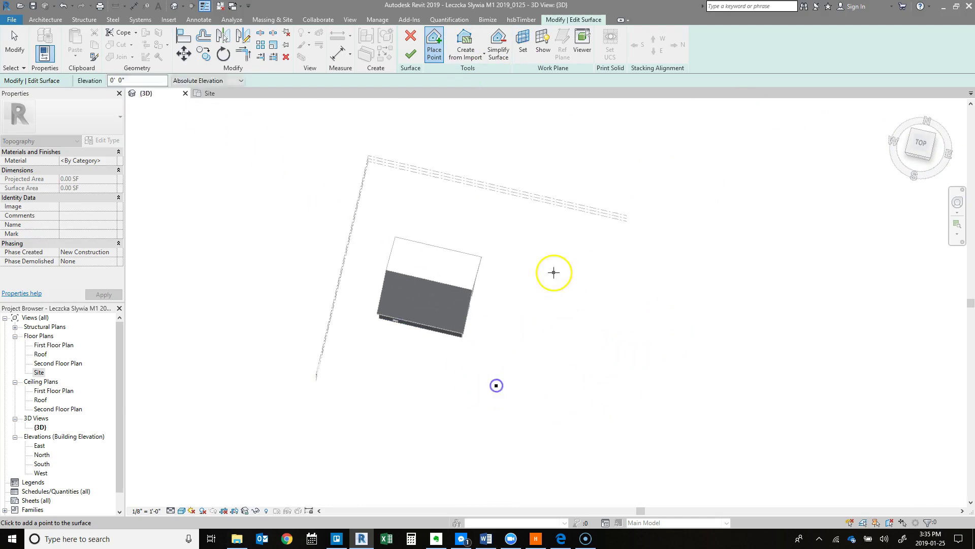
{"action": "left_click", "coordinate": [474, 218]}
{"action": "left_click", "coordinate": [348, 196]}
{"action": "left_click", "coordinate": [268, 233]}
{"action": "left_click", "coordinate": [271, 305]}
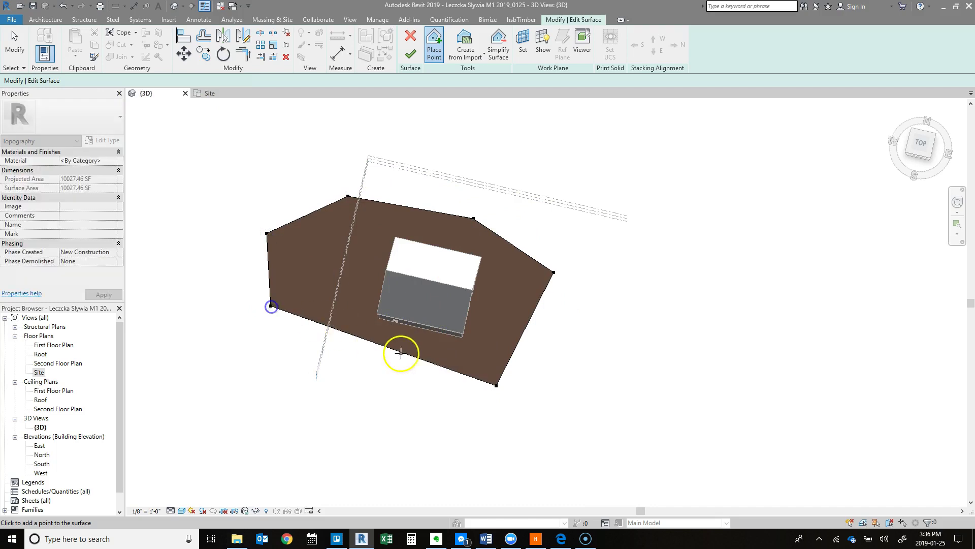
{"action": "left_click", "coordinate": [414, 372]}
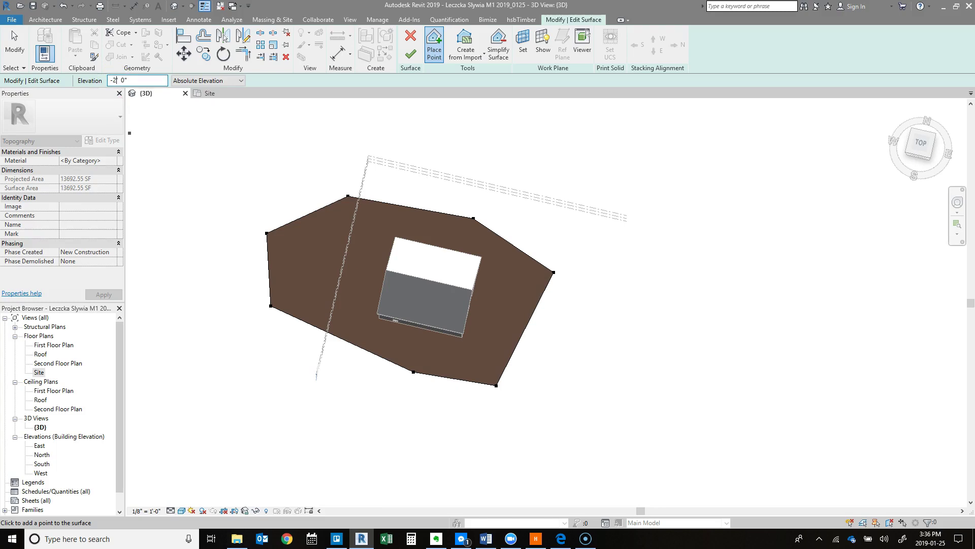
Place a second ring of eleven points at -2' elevation around the first
{"action": "left_click", "coordinate": [194, 201]}
{"action": "left_click", "coordinate": [284, 154]}
{"action": "left_click", "coordinate": [401, 147]}
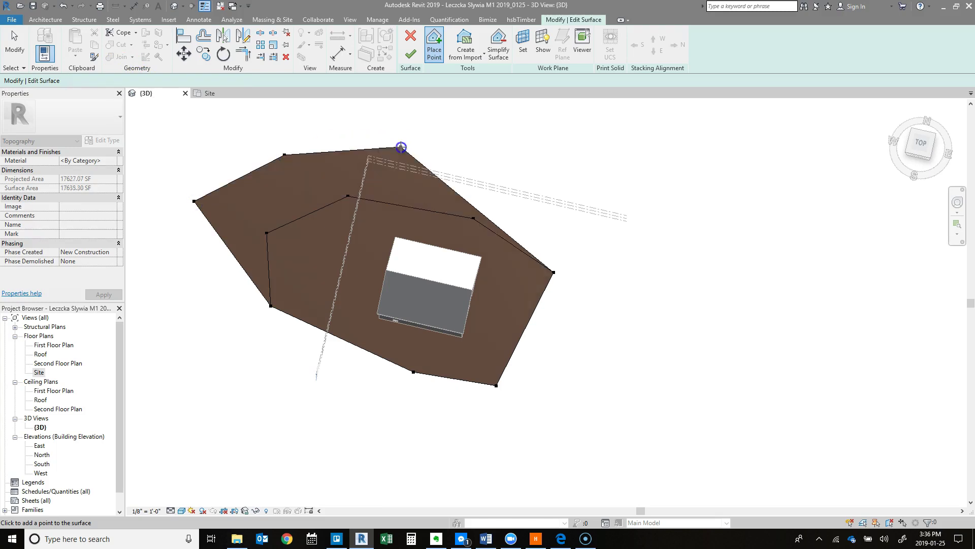
{"action": "left_click", "coordinate": [510, 160]}
{"action": "left_click", "coordinate": [610, 227]}
{"action": "left_click", "coordinate": [641, 310]}
{"action": "left_click", "coordinate": [603, 411]}
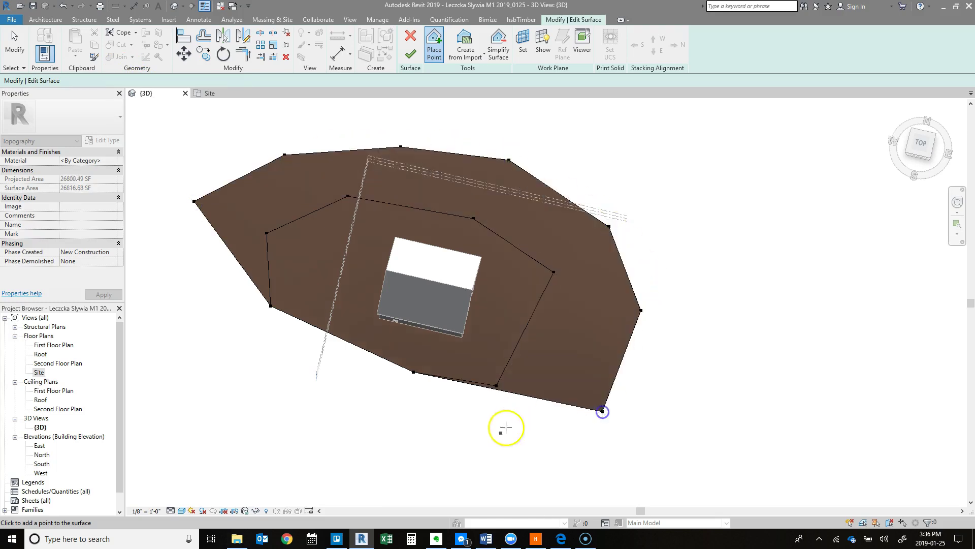
{"action": "left_click", "coordinate": [484, 435]}
{"action": "left_click", "coordinate": [343, 421]}
{"action": "left_click", "coordinate": [190, 343]}
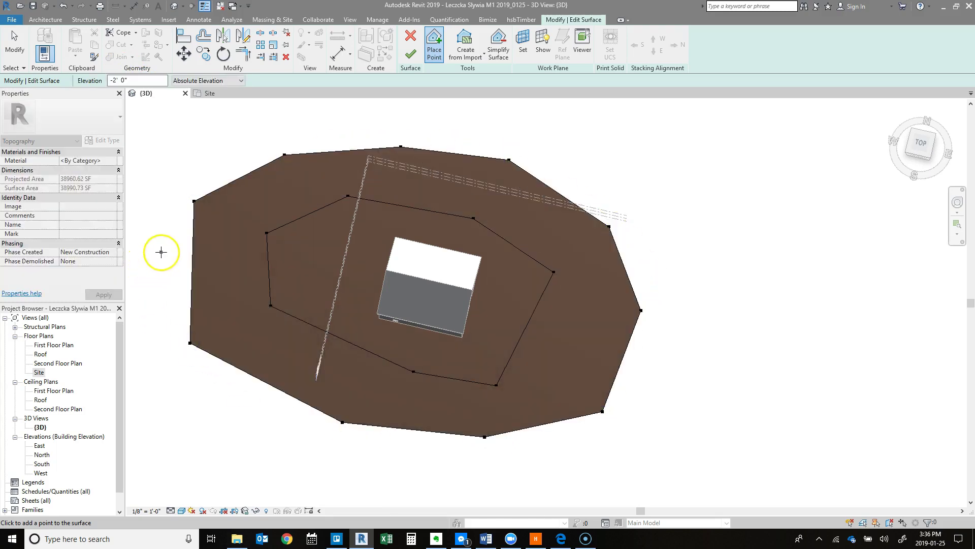
{"action": "left_click", "coordinate": [178, 256]}
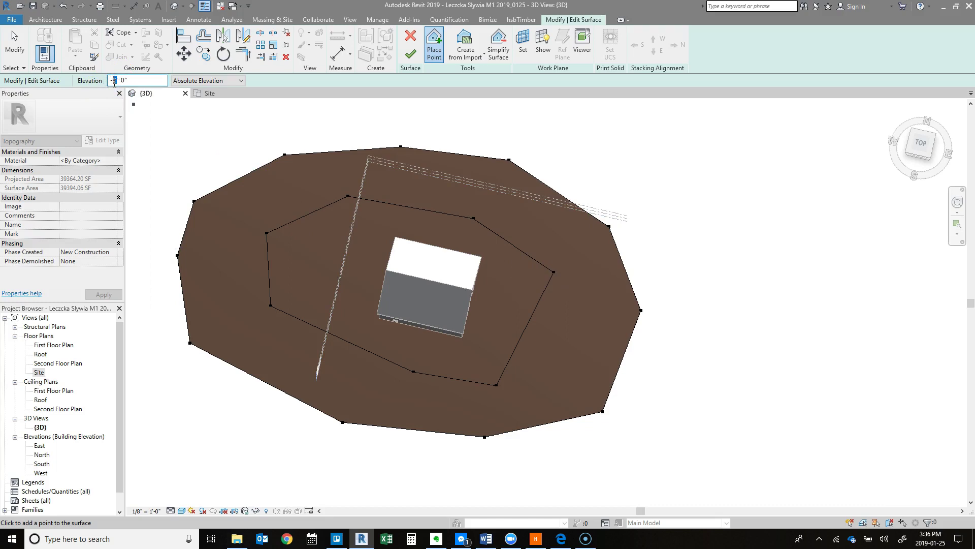
Add an outermost ring of twelve points at -4' and finish the toposurface
{"action": "scroll", "coordinate": [407, 314], "scroll_direction": "down", "scroll_amount": 3}
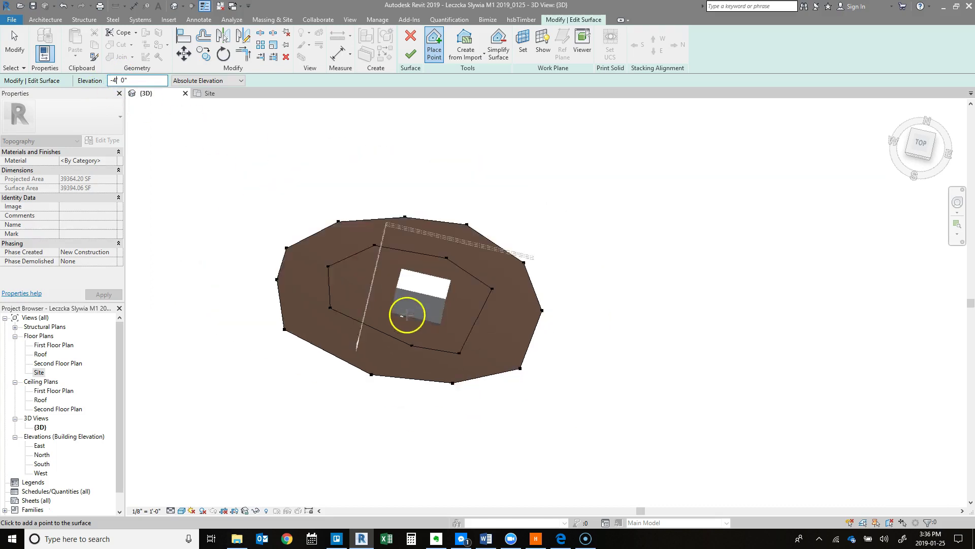
{"action": "left_click", "coordinate": [306, 392]}
{"action": "left_click", "coordinate": [265, 345]}
{"action": "left_click", "coordinate": [236, 285]}
{"action": "left_click", "coordinate": [283, 230]}
{"action": "left_click", "coordinate": [331, 202]}
{"action": "left_click", "coordinate": [415, 197]}
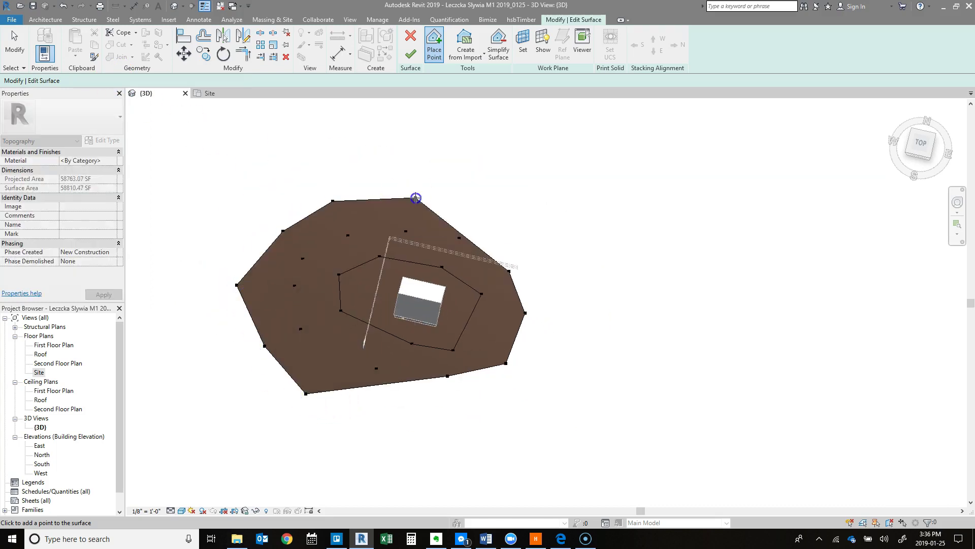
{"action": "left_click", "coordinate": [511, 229]}
{"action": "left_click", "coordinate": [570, 254]}
{"action": "left_click", "coordinate": [590, 278]}
{"action": "left_click", "coordinate": [593, 351]}
{"action": "left_click", "coordinate": [549, 390]}
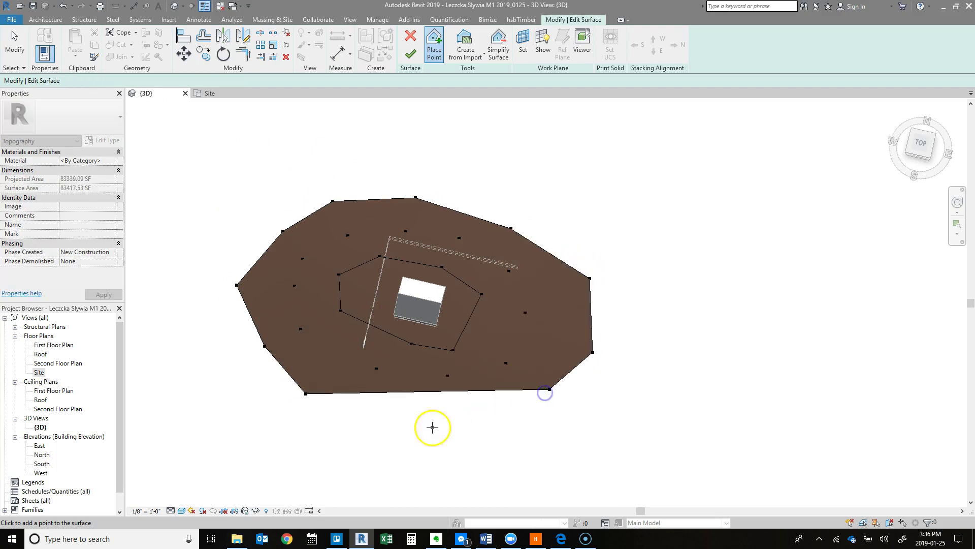
{"action": "left_click", "coordinate": [433, 427]}
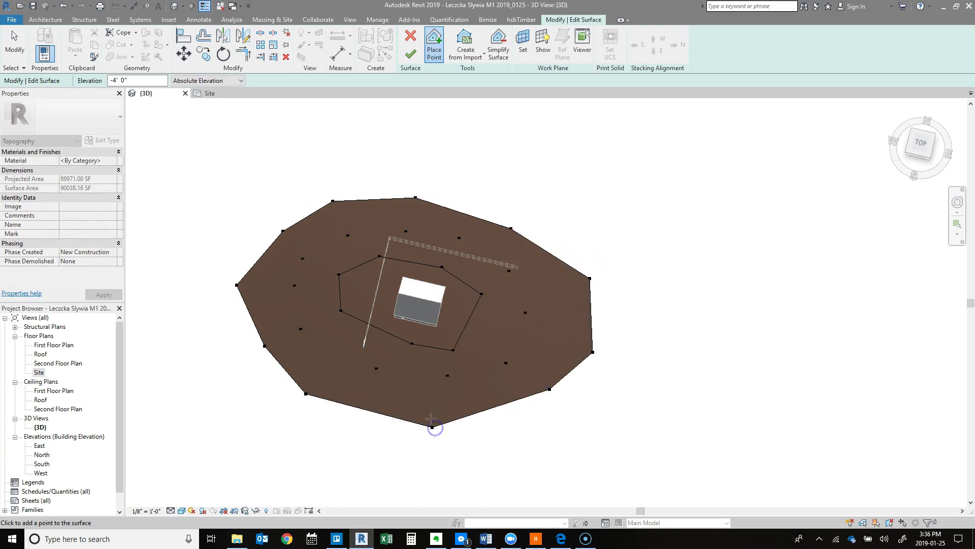
{"action": "left_click", "coordinate": [408, 52]}
{"action": "middle_click_drag", "start_coordinate": [556, 403], "coordinate": [481, 165], "text": "shift"}
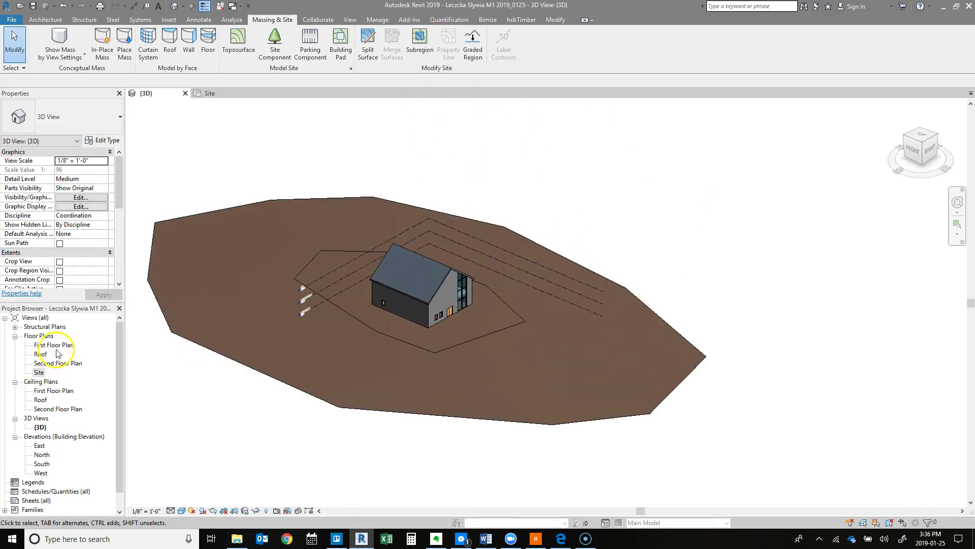
{"action": "left_click", "coordinate": [394, 397]}
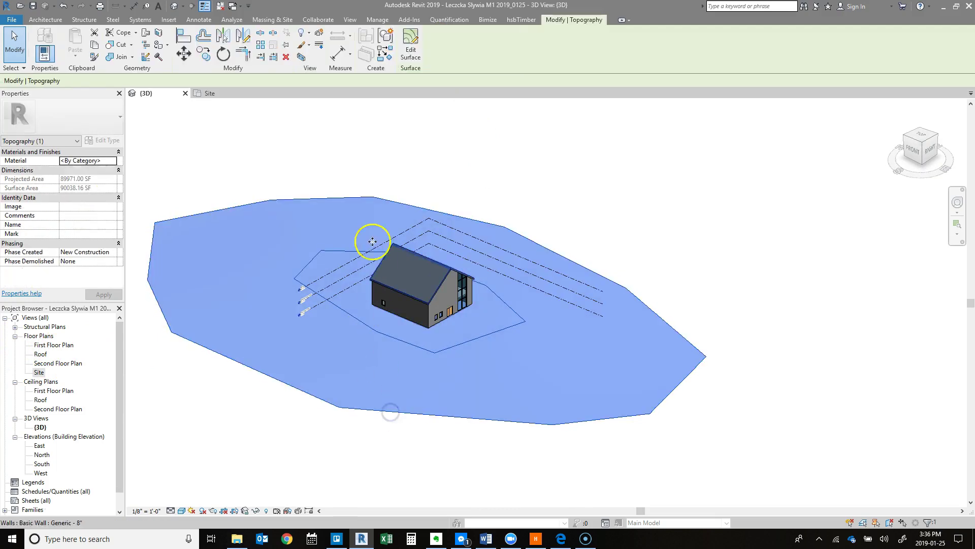
{"action": "left_click", "coordinate": [496, 144]}
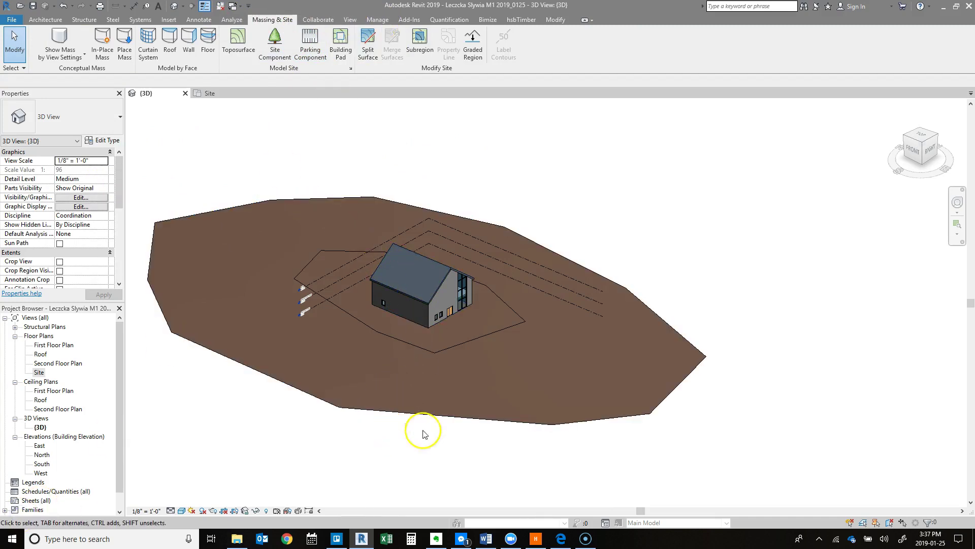
{"action": "middle_click_drag", "start_coordinate": [440, 431], "coordinate": [629, 425], "text": "shift"}
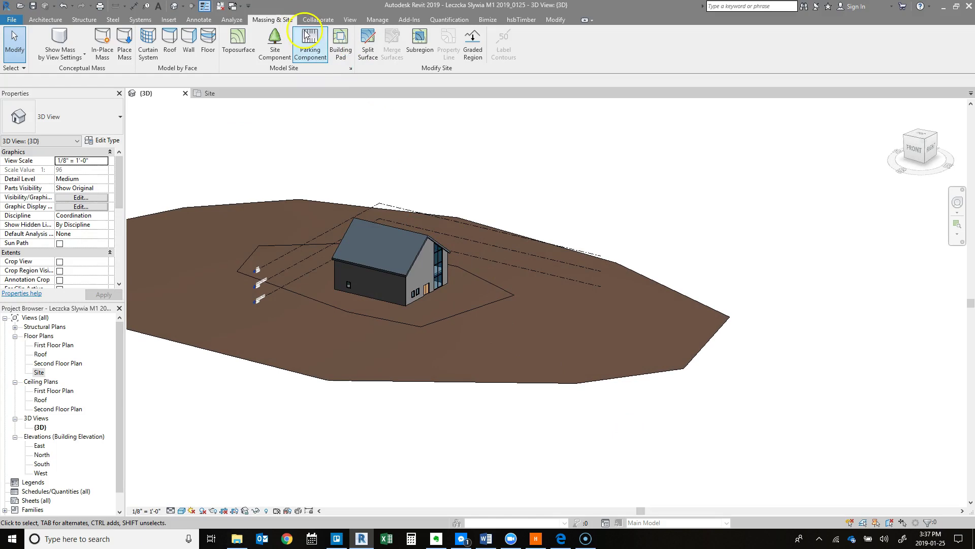
In Site Settings, add contours from 0' to 1000' at a 1' increment
{"action": "left_click", "coordinate": [351, 68]}
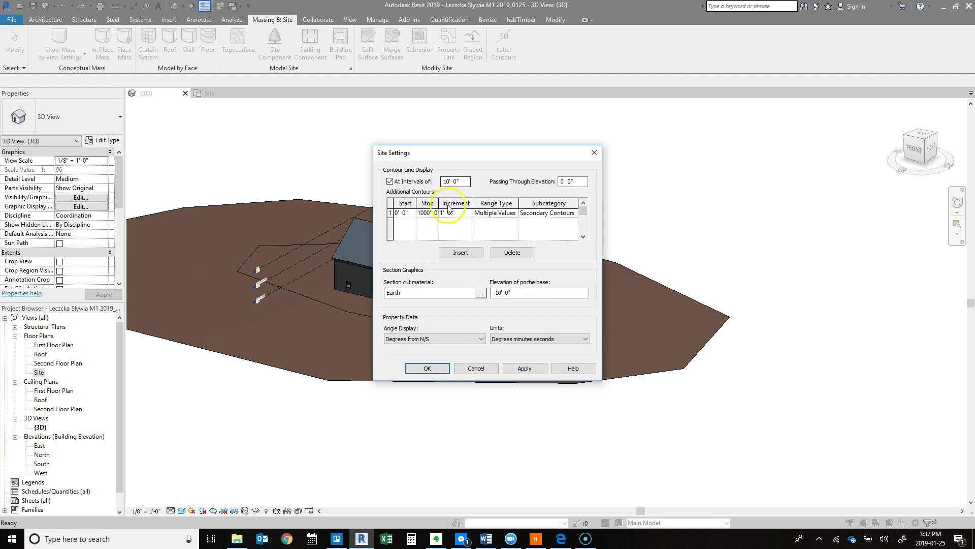
{"action": "left_click", "coordinate": [447, 223]}
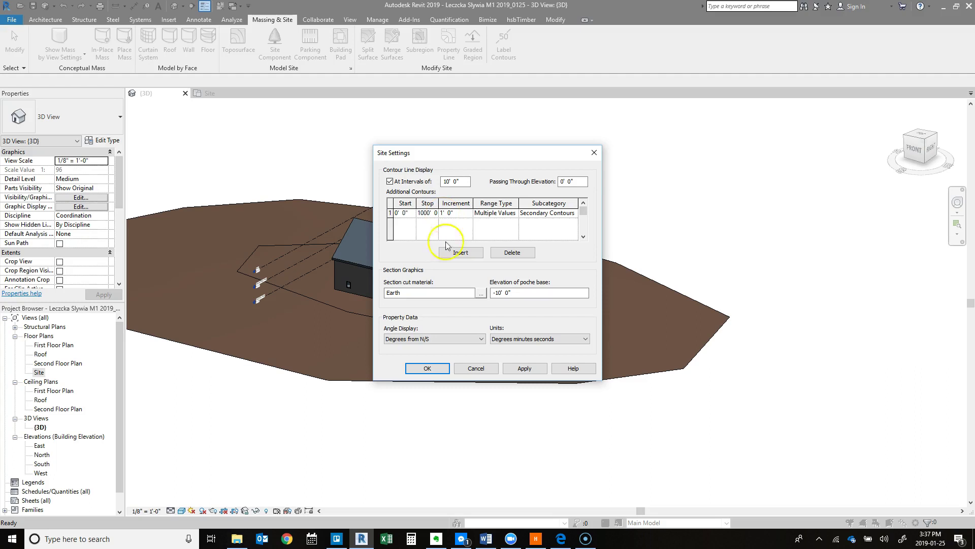
{"action": "left_click", "coordinate": [430, 369]}
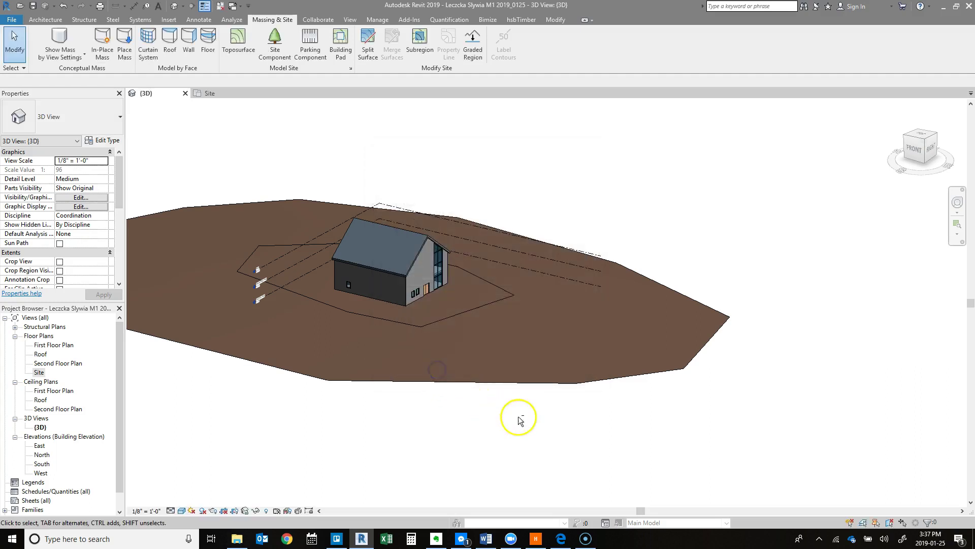
In the Site plan, change the primary contour interval to 1' 0" in Site Settings
{"action": "left_click", "coordinate": [206, 94]}
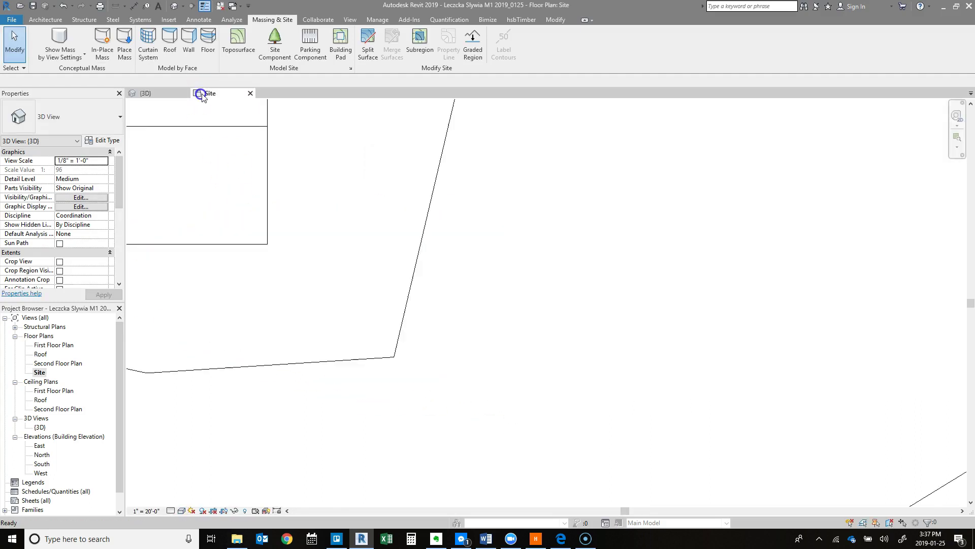
{"action": "scroll", "coordinate": [559, 282], "scroll_direction": "down", "scroll_amount": 5}
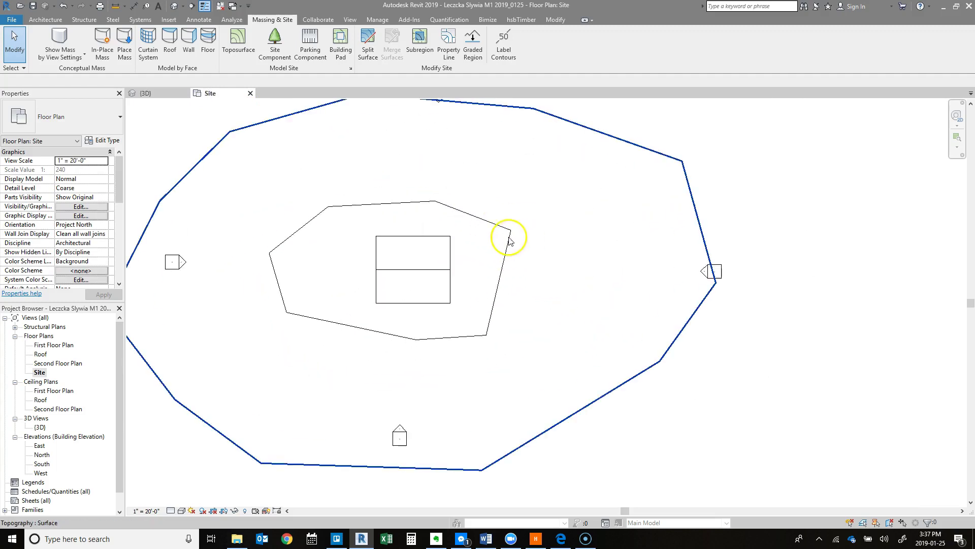
{"action": "left_click", "coordinate": [507, 232]}
{"action": "scroll", "coordinate": [276, 142], "scroll_direction": "down", "scroll_amount": 3}
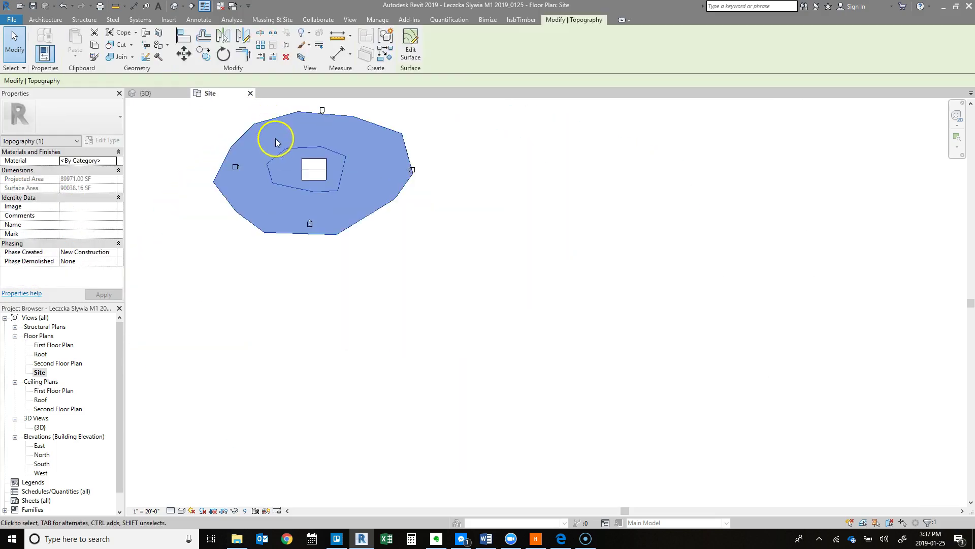
{"action": "scroll", "coordinate": [277, 142], "scroll_direction": "up", "scroll_amount": 4}
{"action": "scroll", "coordinate": [311, 166], "scroll_direction": "down", "scroll_amount": 5}
{"action": "key", "text": "Escape"}
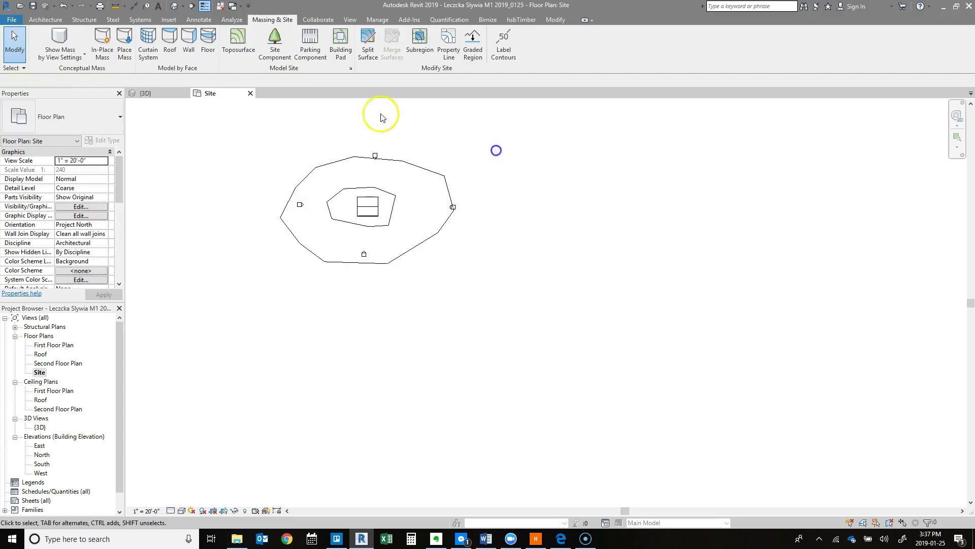
{"action": "left_click", "coordinate": [350, 70]}
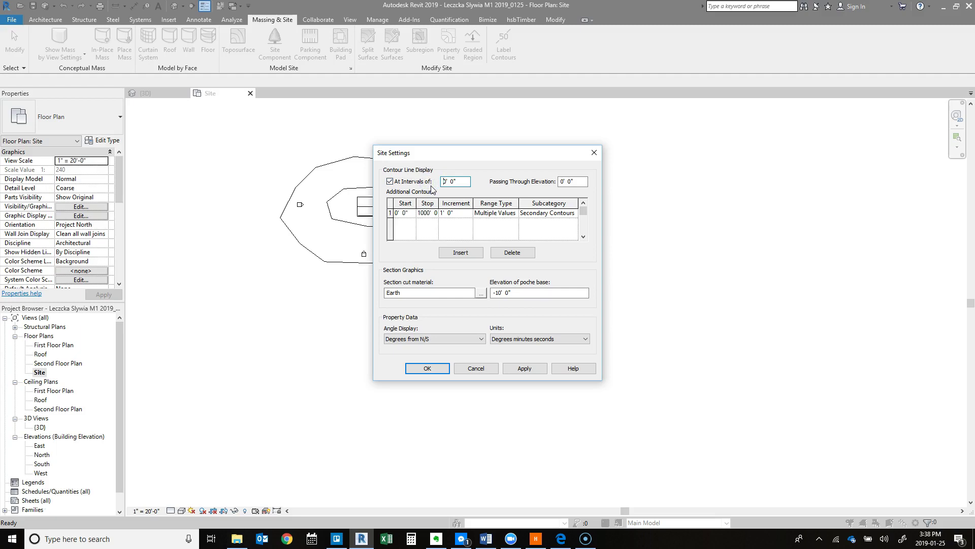
{"action": "left_click", "coordinate": [427, 368]}
{"action": "middle_click_drag", "start_coordinate": [473, 342], "coordinate": [403, 307]}
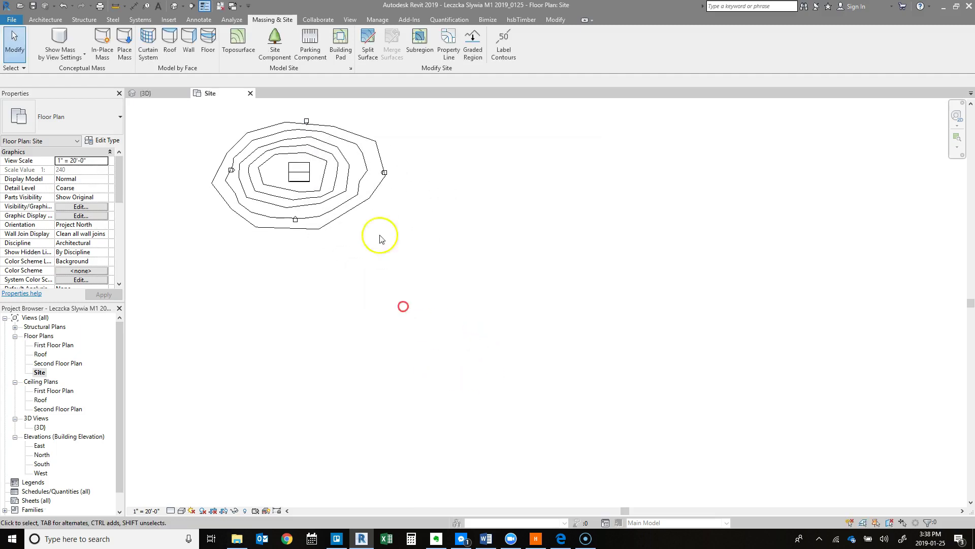
Orbit the 3D view to inspect the 1' contours ringing the house on the sloping terrain
{"action": "left_click", "coordinate": [160, 93]}
{"action": "middle_click_drag", "start_coordinate": [426, 415], "coordinate": [455, 330], "text": "shift"}
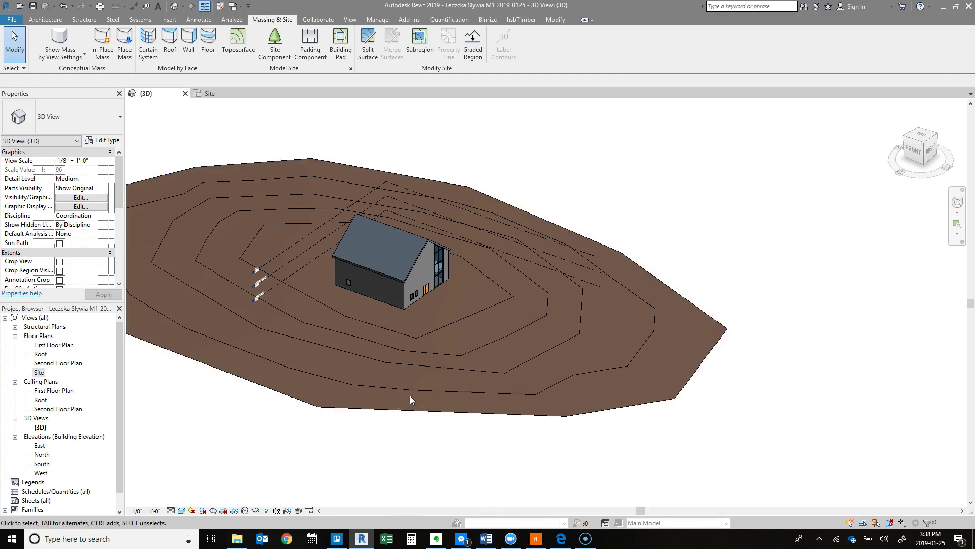
{"action": "left_click", "coordinate": [459, 398]}
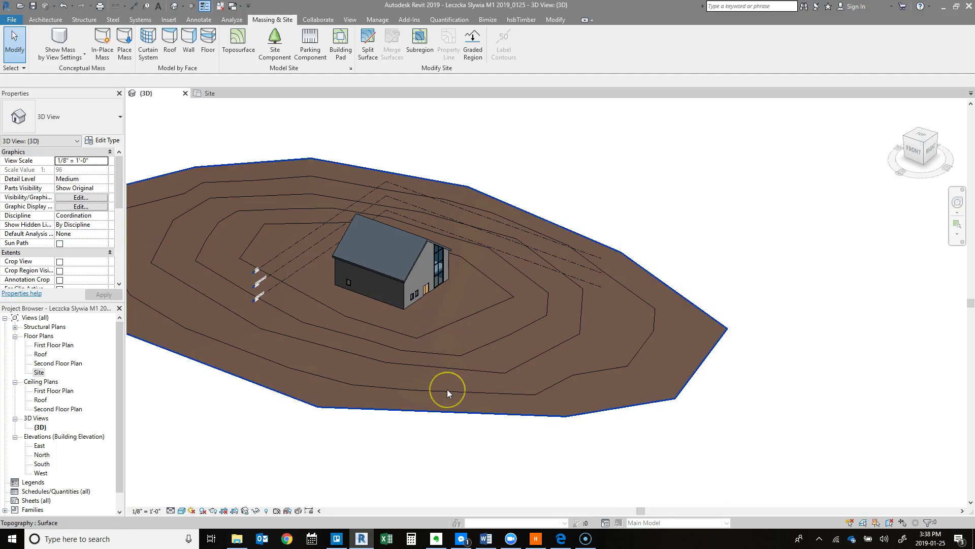
{"action": "scroll", "coordinate": [668, 465], "scroll_direction": "up", "scroll_amount": 1}
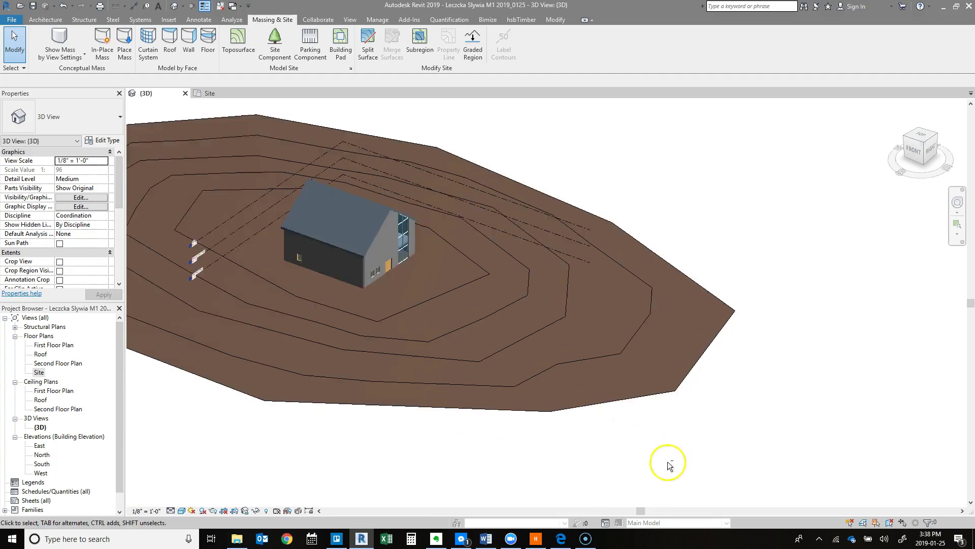
{"action": "middle_click_drag", "start_coordinate": [668, 465], "coordinate": [206, 464], "text": "shift"}
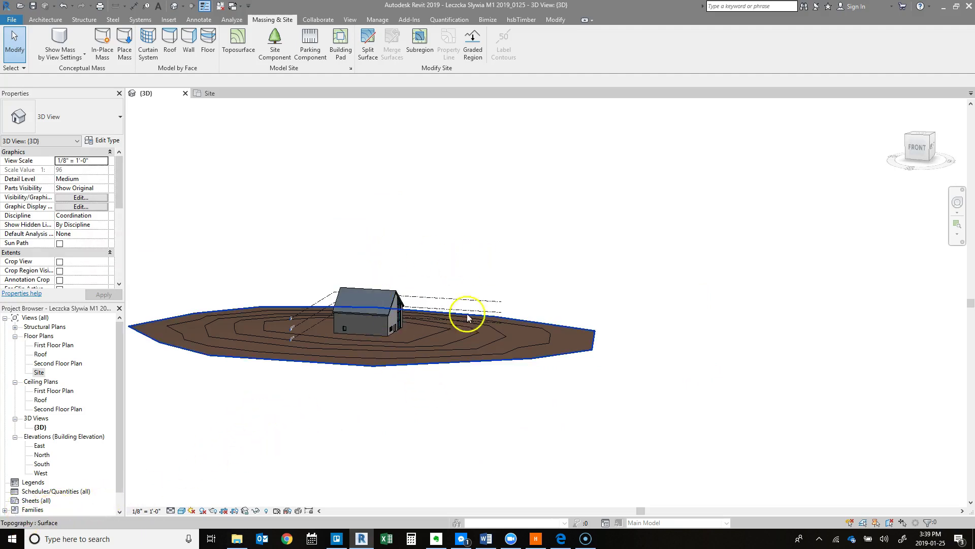
{"action": "middle_click_drag", "start_coordinate": [484, 309], "coordinate": [487, 468], "text": "shift"}
Split the toposurface with a rectangle running from the house wall corner to the terrain edge
{"action": "left_click", "coordinate": [367, 47]}
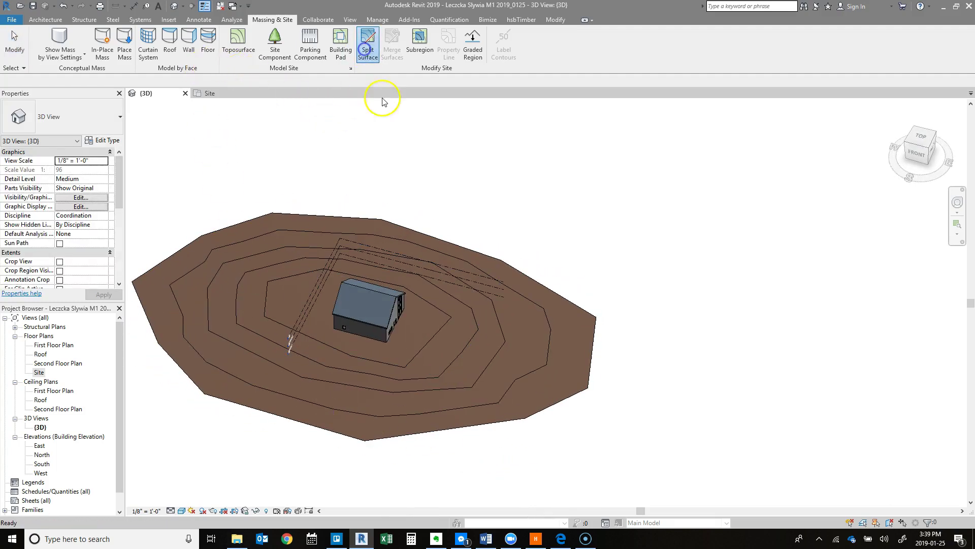
{"action": "scroll", "coordinate": [517, 350], "scroll_direction": "up", "scroll_amount": 3}
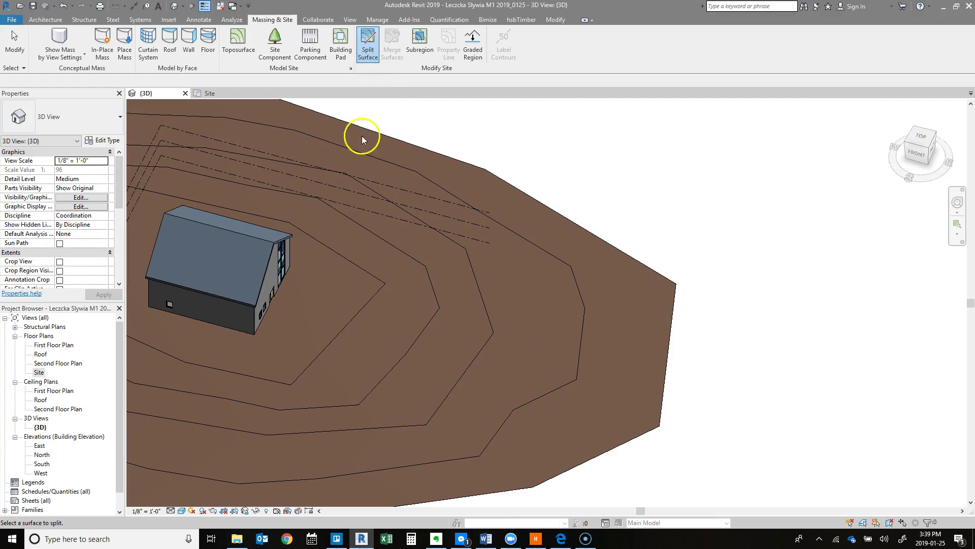
{"action": "left_click", "coordinate": [672, 342]}
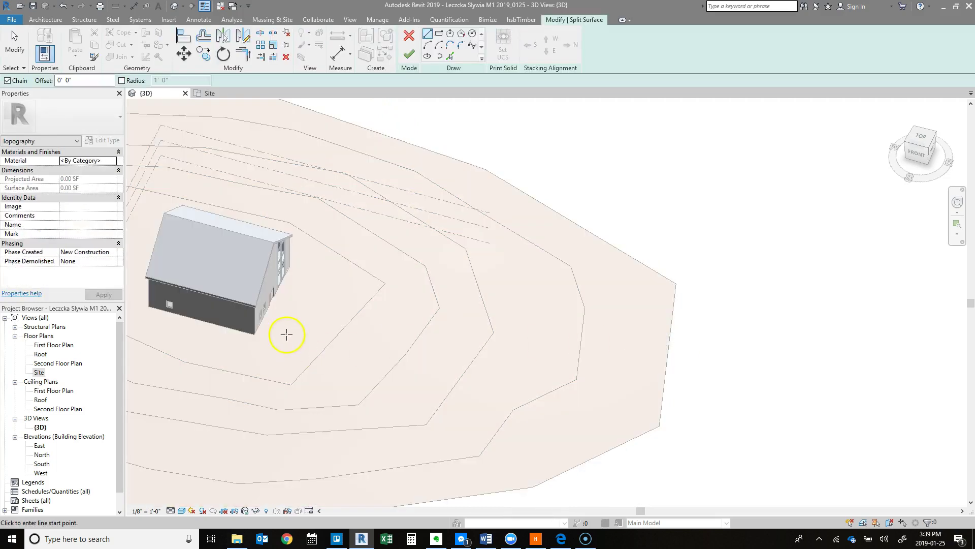
{"action": "scroll", "coordinate": [287, 334], "scroll_direction": "up", "scroll_amount": 5}
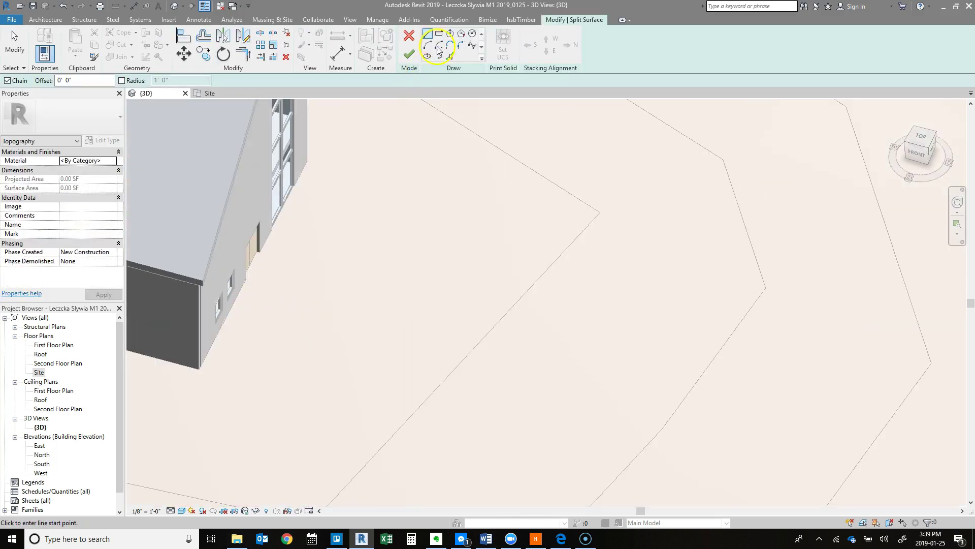
{"action": "left_click", "coordinate": [439, 35]}
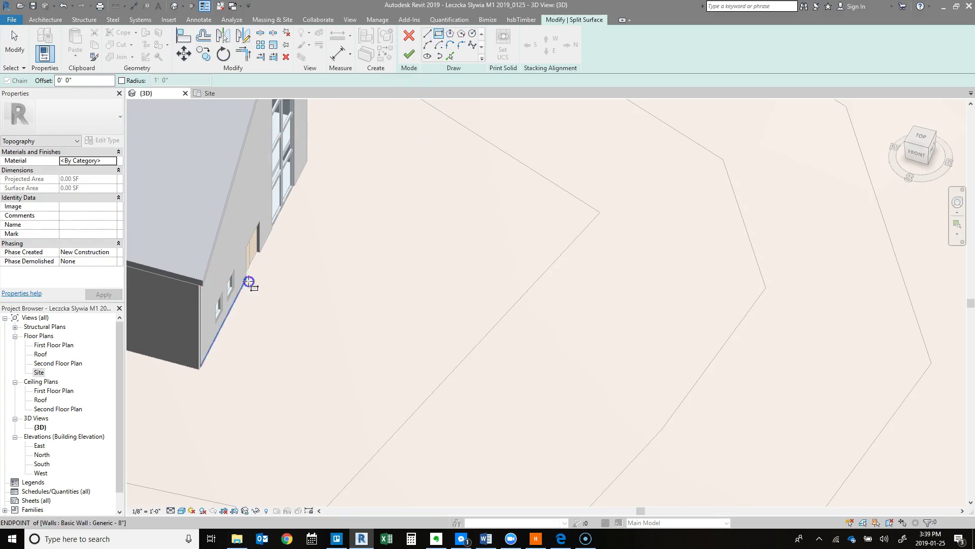
{"action": "left_click", "coordinate": [262, 249]}
{"action": "scroll", "coordinate": [285, 238], "scroll_direction": "down", "scroll_amount": 4}
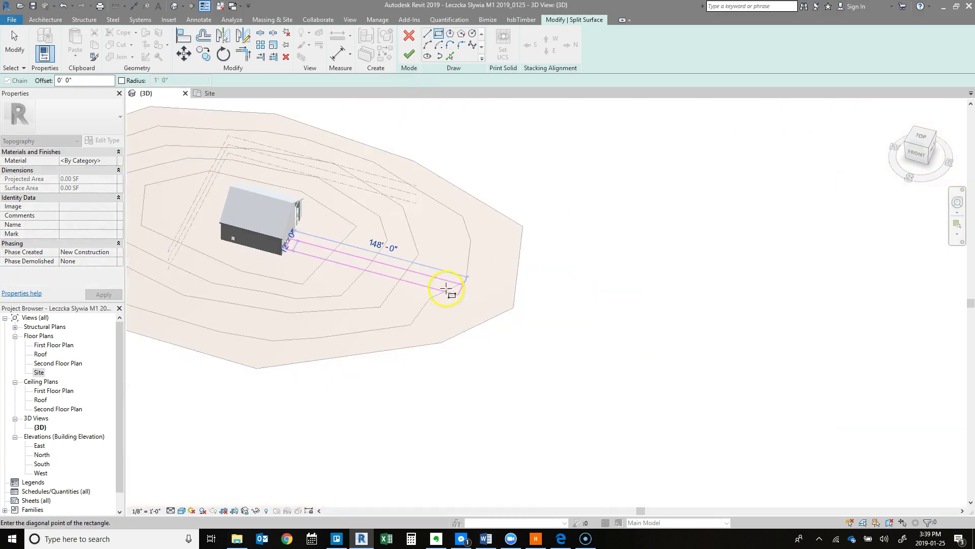
{"action": "scroll", "coordinate": [518, 297], "scroll_direction": "up", "scroll_amount": 3}
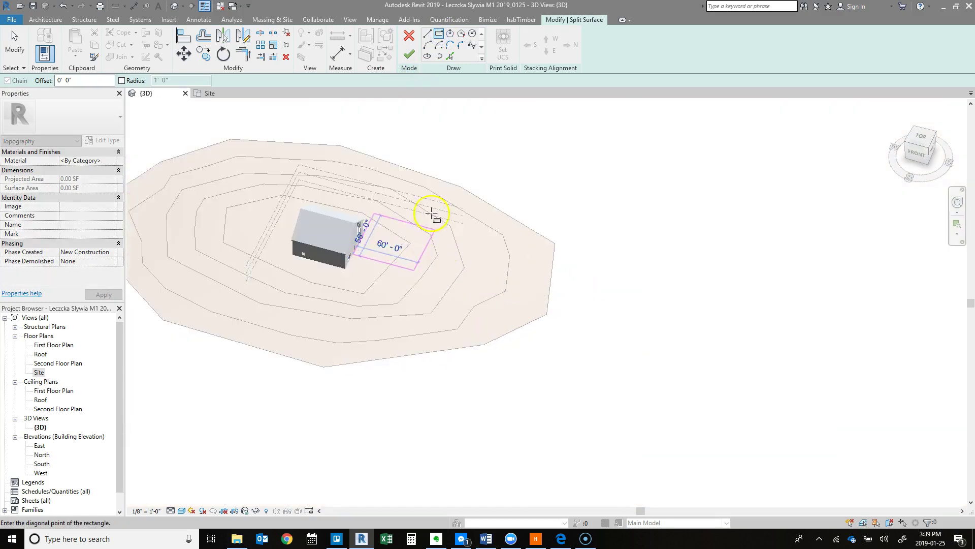
{"action": "scroll", "coordinate": [431, 213], "scroll_direction": "down", "scroll_amount": 2}
{"action": "scroll", "coordinate": [431, 213], "scroll_direction": "up", "scroll_amount": 2}
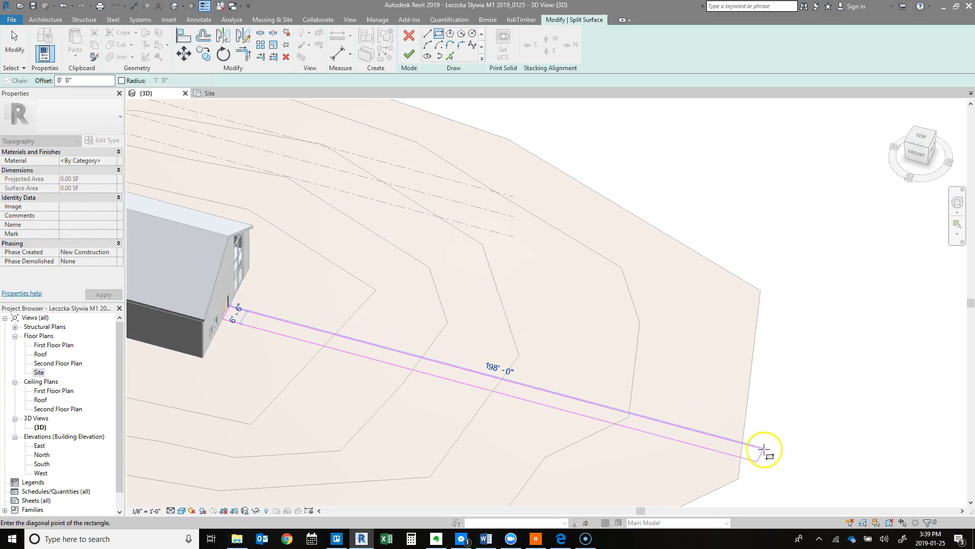
{"action": "left_click", "coordinate": [763, 449]}
Finish the split and assign the Asphalt, Pavement material to the path strip
{"action": "left_click", "coordinate": [409, 54]}
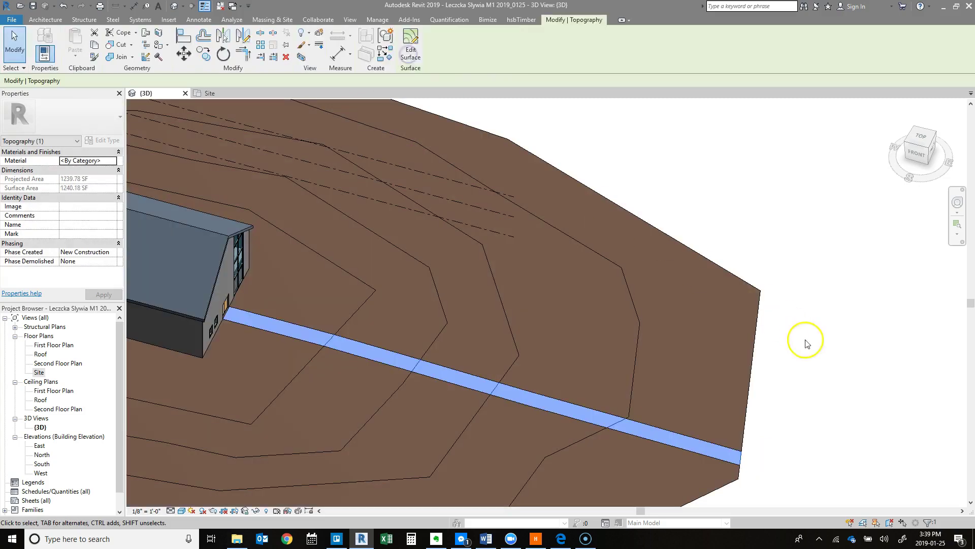
{"action": "scroll", "coordinate": [806, 343], "scroll_direction": "down", "scroll_amount": 3}
{"action": "scroll", "coordinate": [708, 364], "scroll_direction": "up", "scroll_amount": 3}
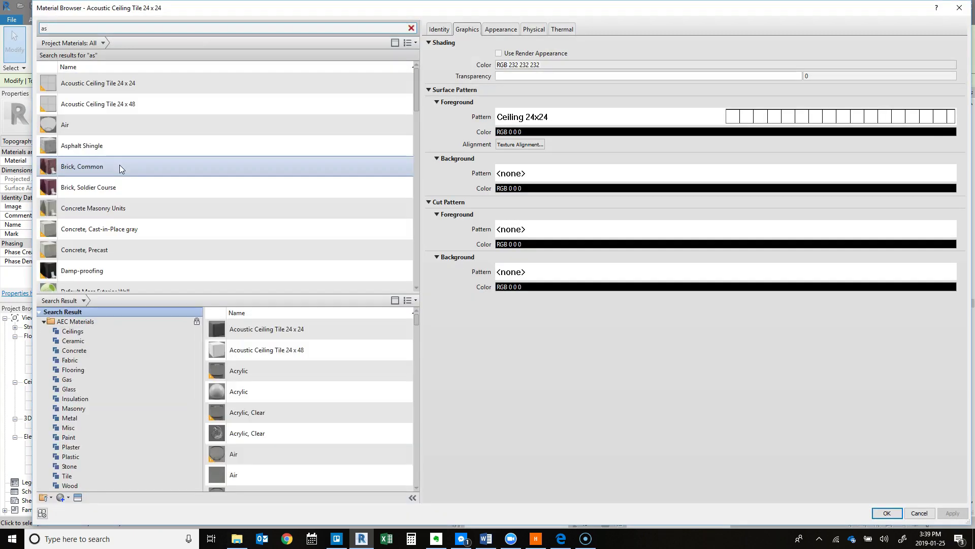
{"action": "scroll", "coordinate": [120, 250], "scroll_direction": "down", "scroll_amount": 6}
{"action": "scroll", "coordinate": [98, 264], "scroll_direction": "down", "scroll_amount": 3}
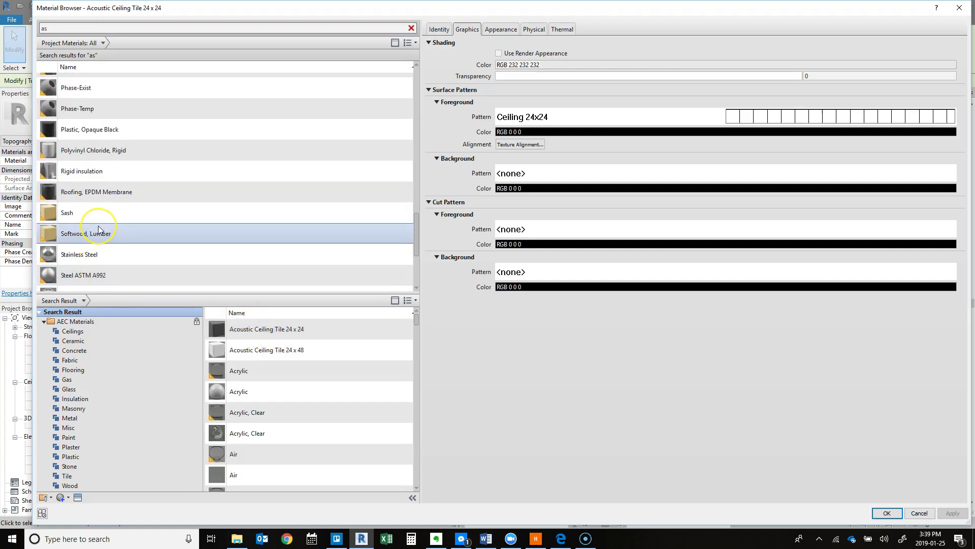
{"action": "key", "text": "p"}
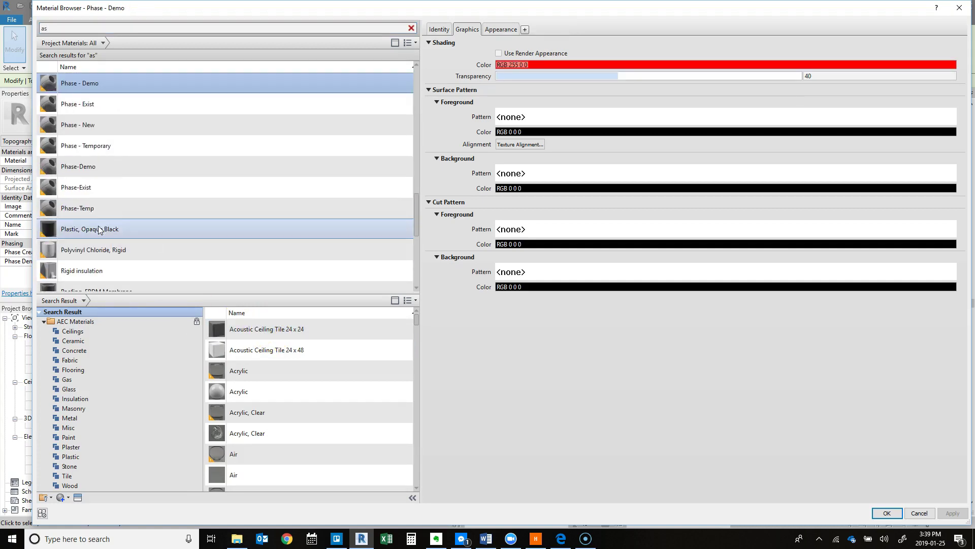
{"action": "left_click", "coordinate": [82, 28]}
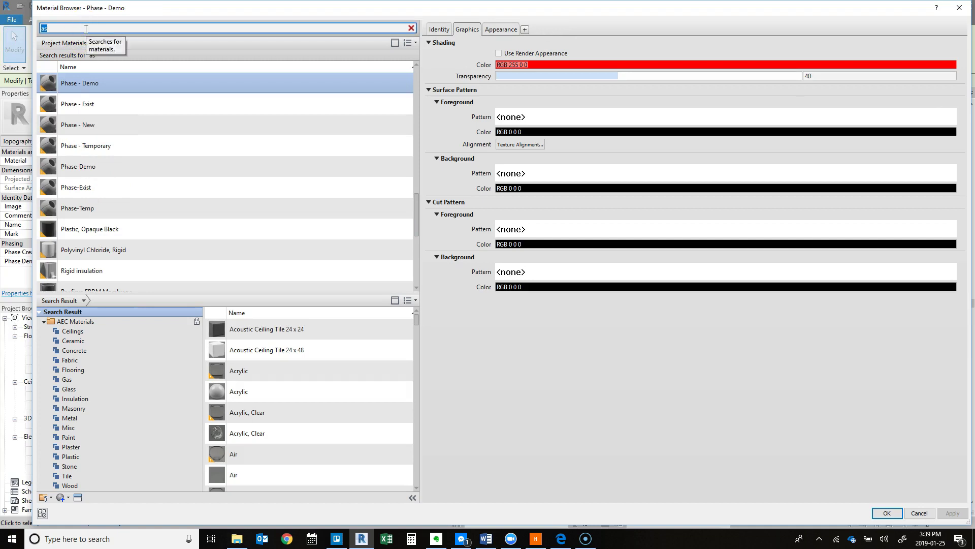
{"action": "key", "text": "BackSpace"}
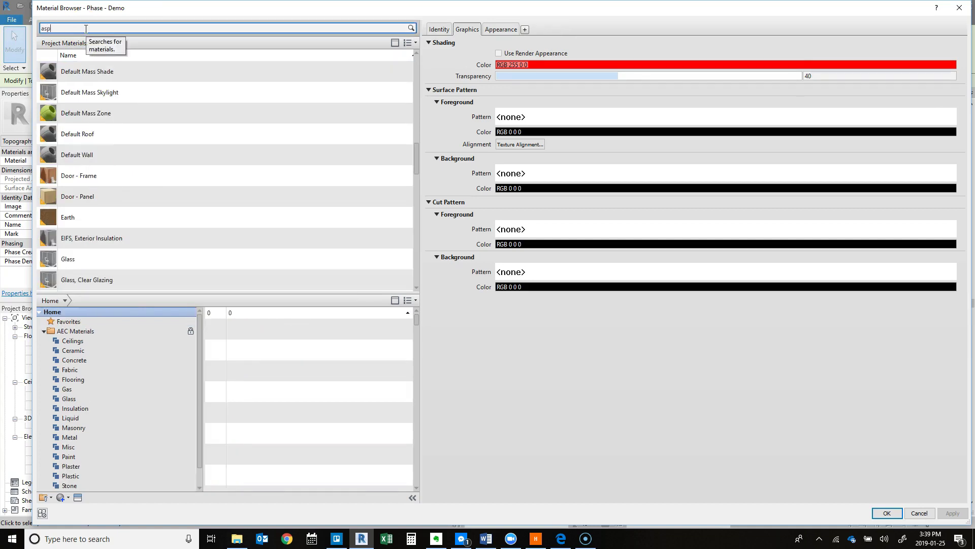
{"action": "type", "text": "phalt"}
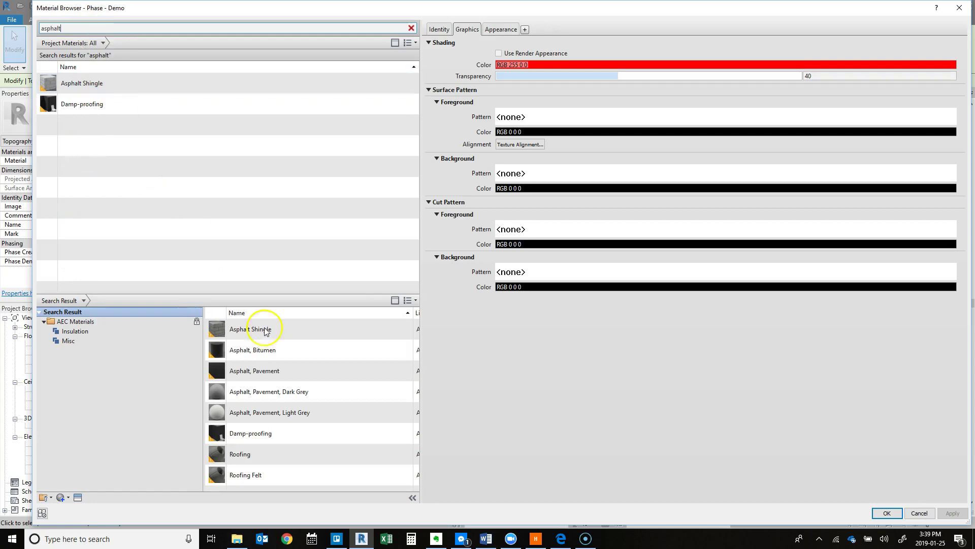
{"action": "left_click_drag", "start_coordinate": [281, 373], "coordinate": [137, 153]}
{"action": "key", "text": "Return"}
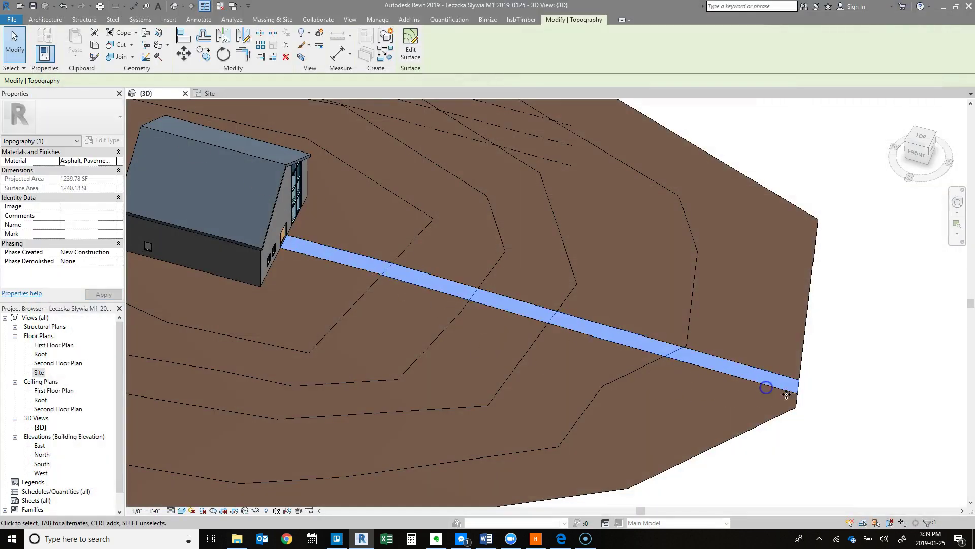
{"action": "left_click", "coordinate": [864, 433]}
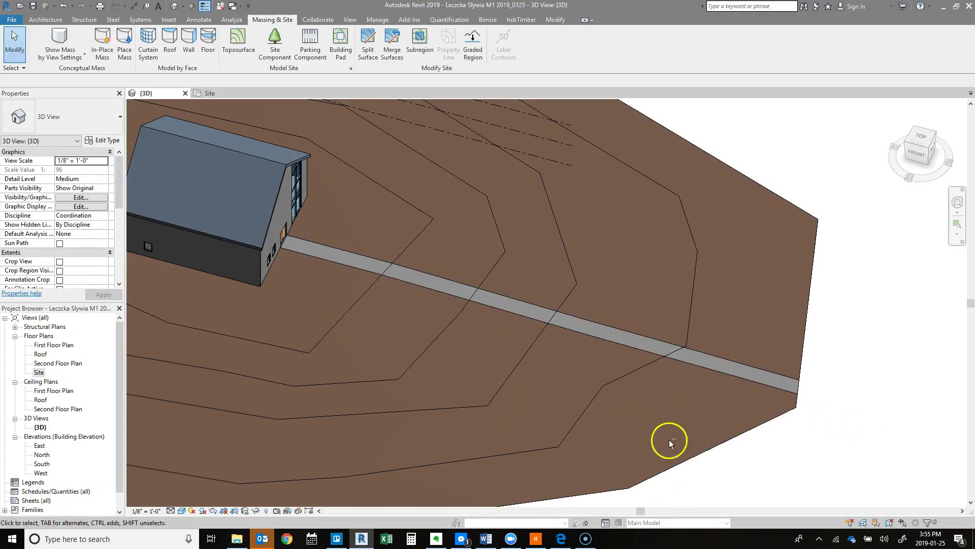
{"action": "middle_click_drag", "start_coordinate": [669, 440], "coordinate": [681, 317], "text": "shift"}
{"action": "scroll", "coordinate": [797, 300], "scroll_direction": "down", "scroll_amount": 2}
{"action": "scroll", "coordinate": [492, 310], "scroll_direction": "up", "scroll_amount": 3}
{"action": "scroll", "coordinate": [362, 333], "scroll_direction": "up", "scroll_amount": 1}
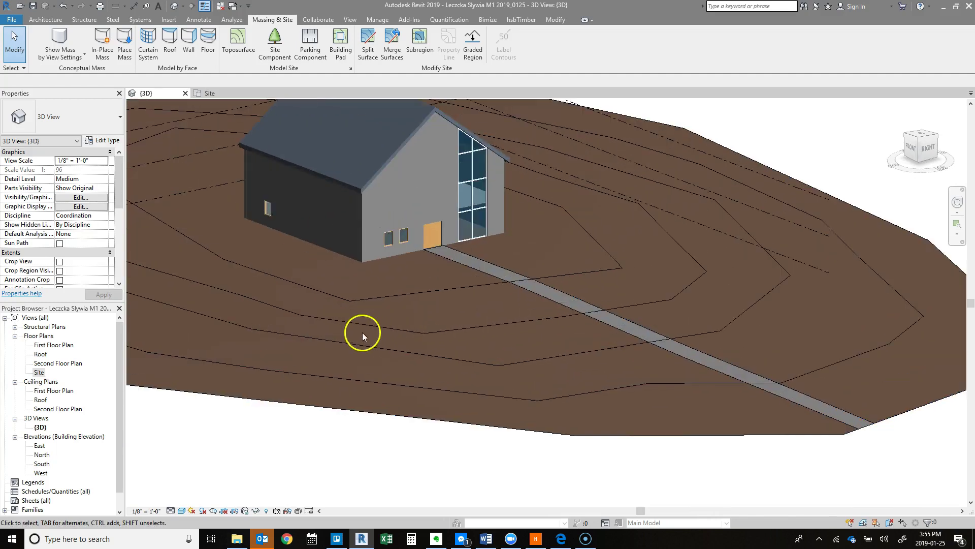